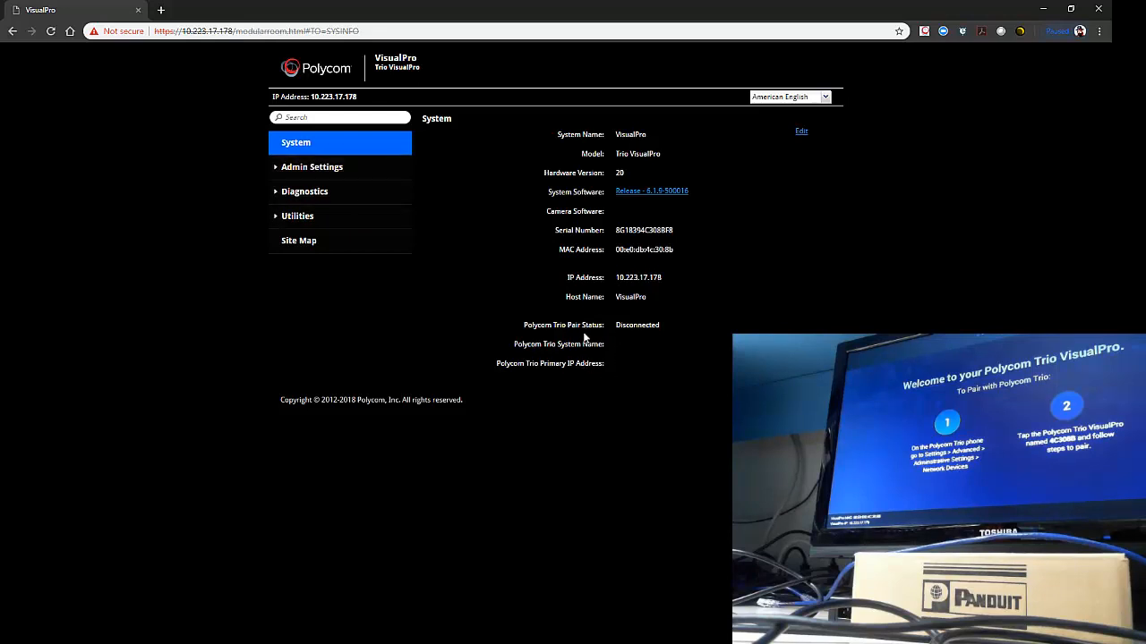
- Review the general admin settings for the system name and the system date and time
left_click(279, 174)
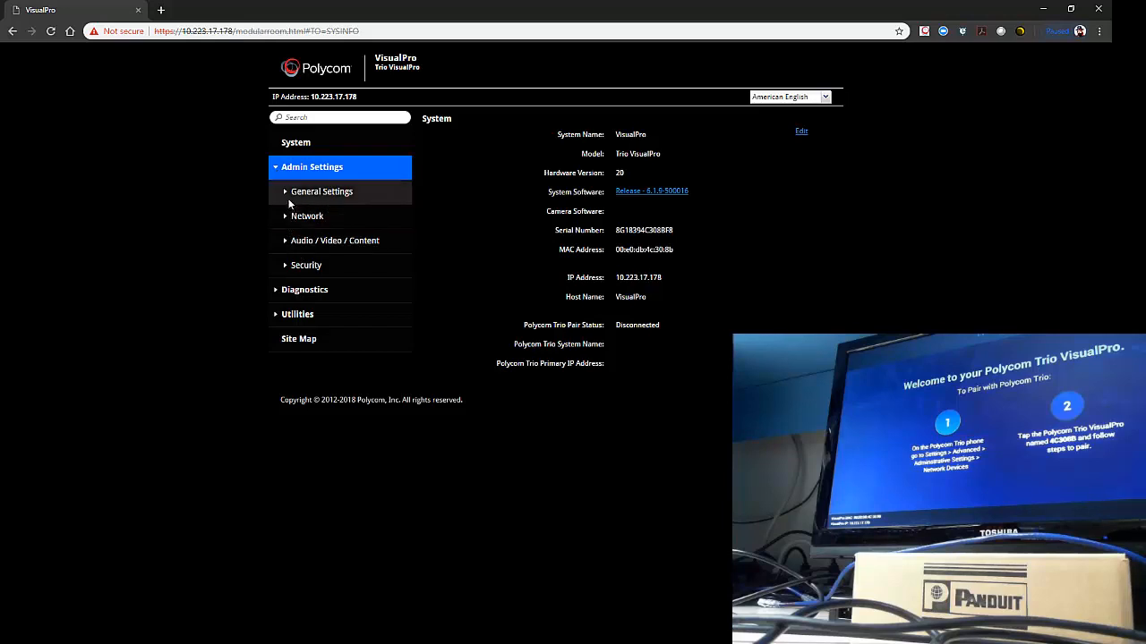
left_click(288, 194)
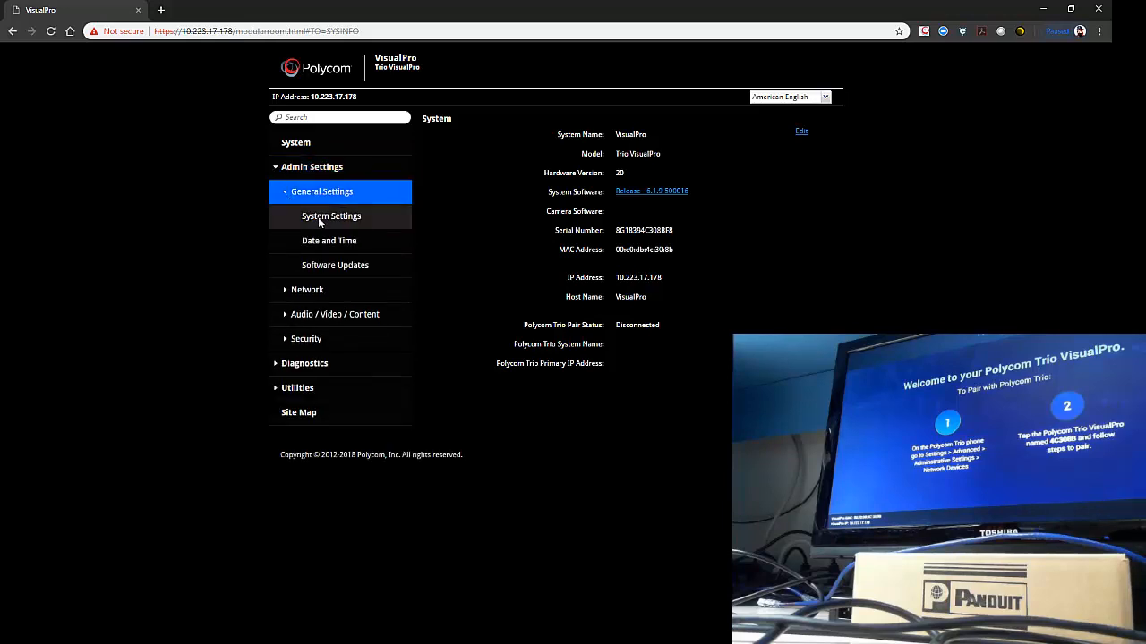
left_click(325, 219)
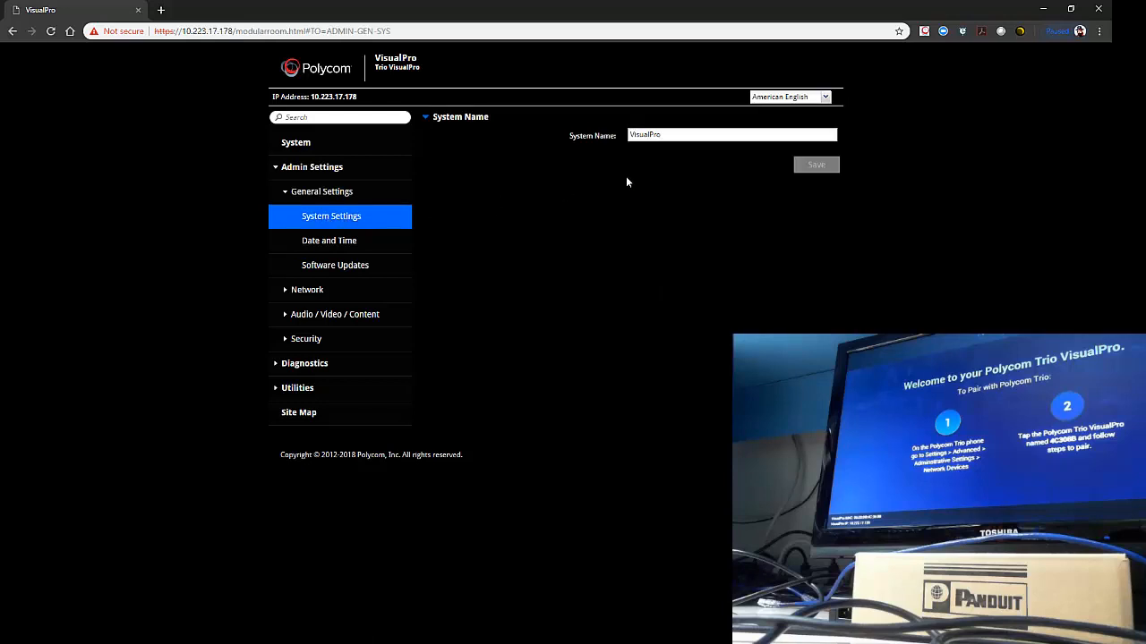
left_click(311, 242)
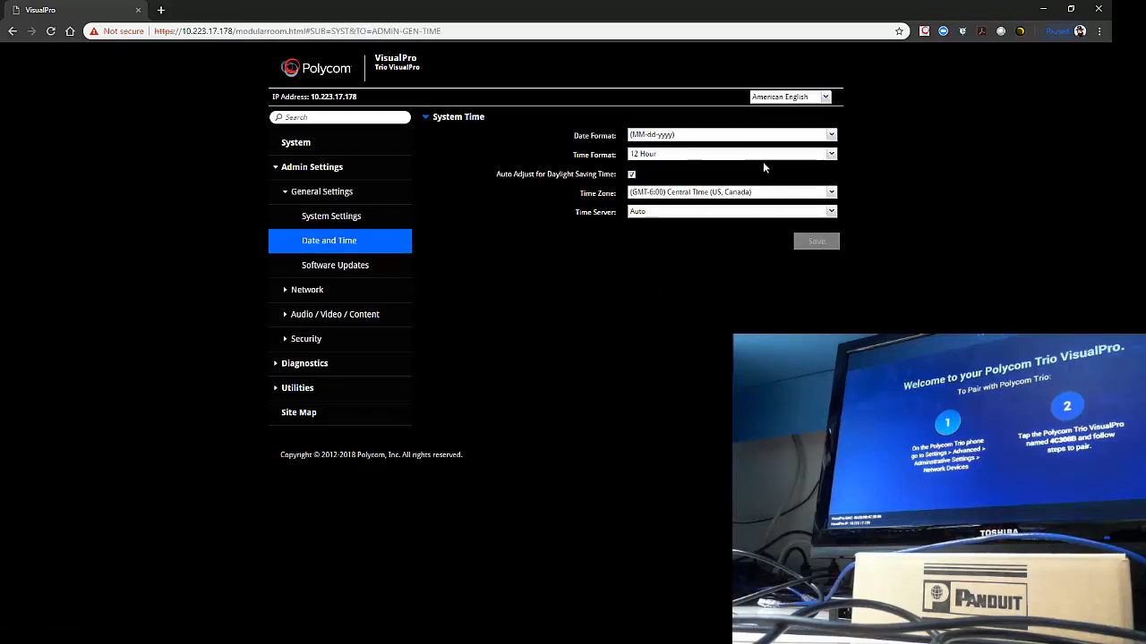
- Examine the software server, manual and automatic software update options, and return to the System information page
left_click(334, 266)
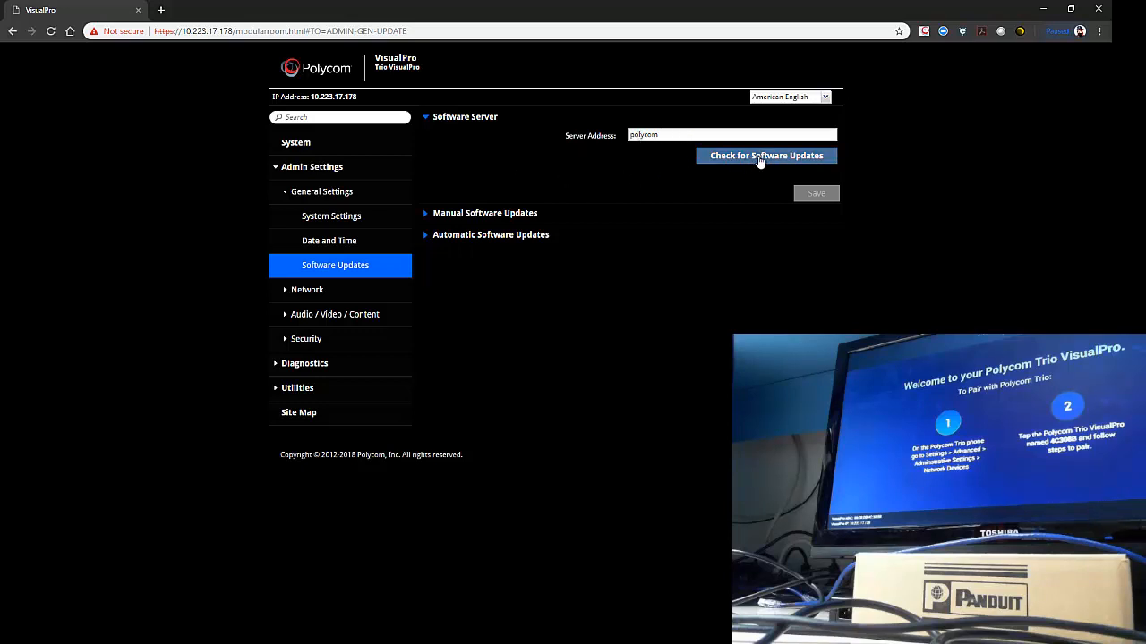
left_click(425, 215)
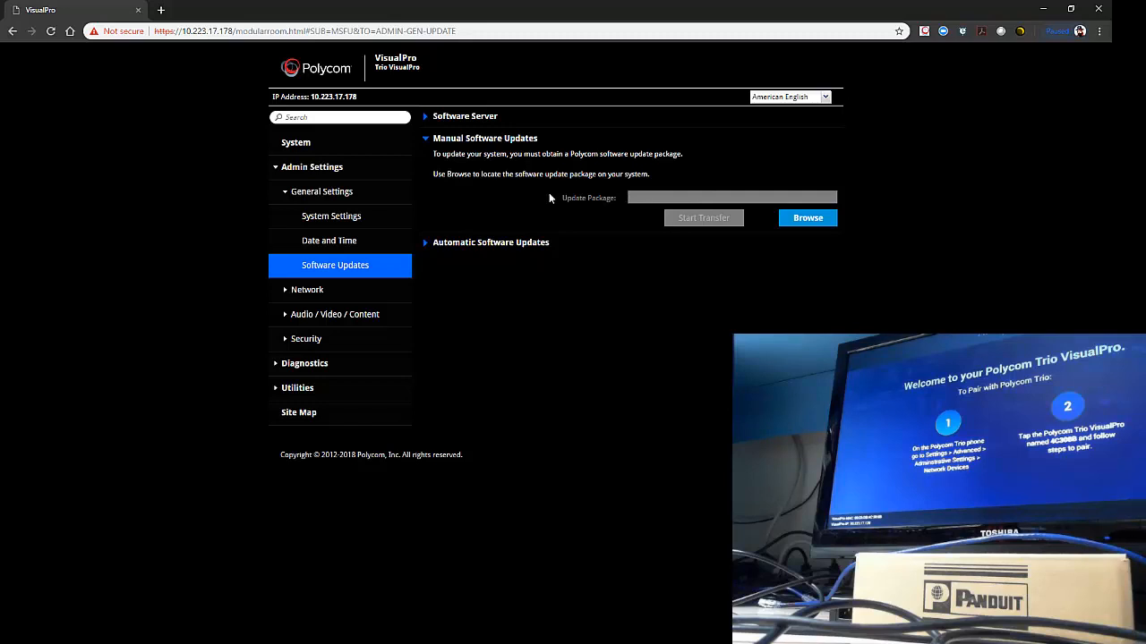
left_click(425, 242)
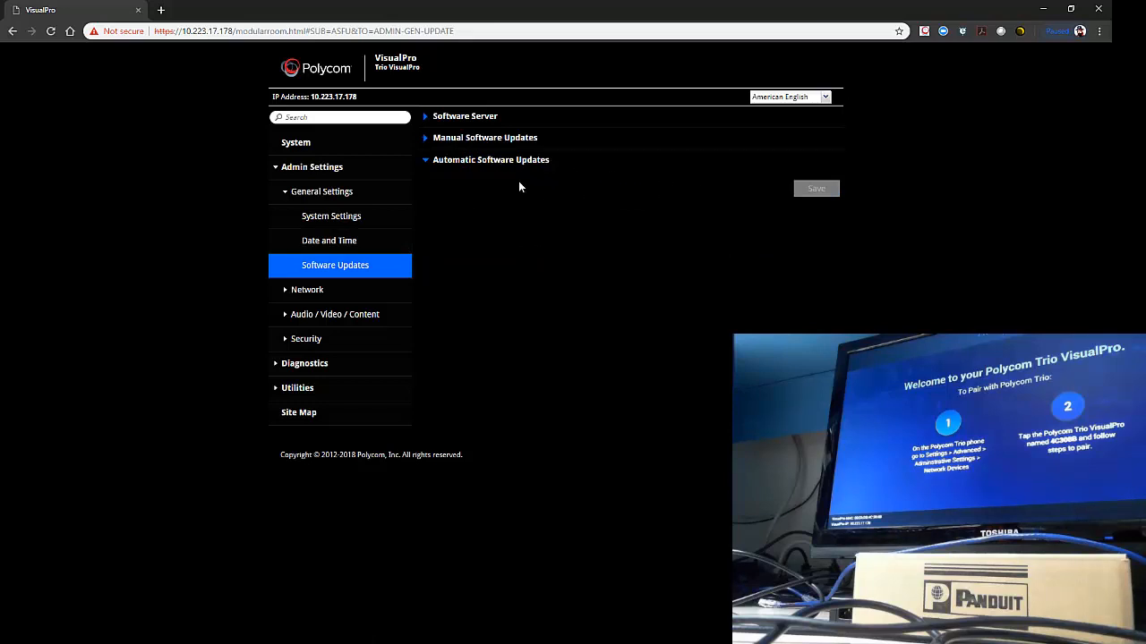
left_click(465, 139)
left_click(441, 245)
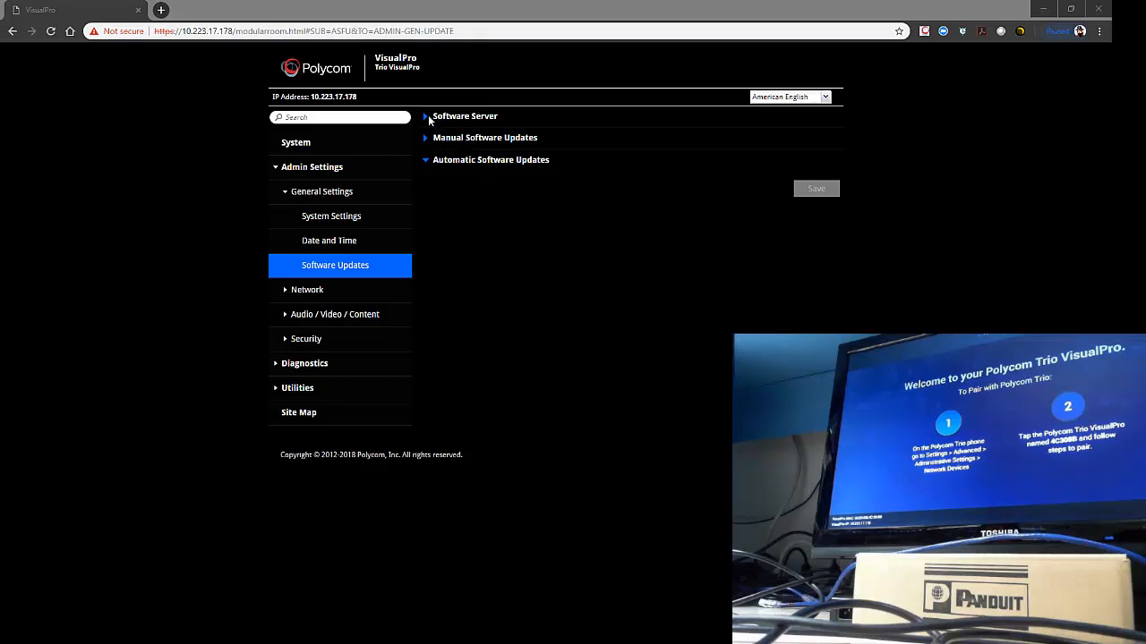
left_click(300, 143)
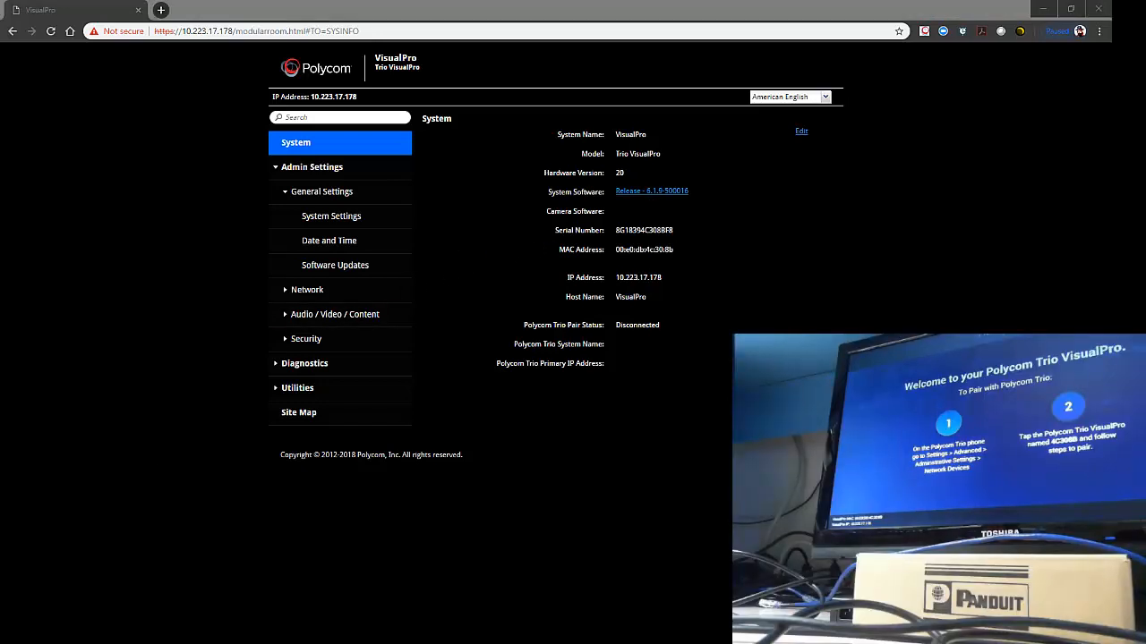
- Choose polycom-gseries-beta-6.2.0-440565.tar from Downloads as the manual software update package and start its transfer
left_click(328, 267)
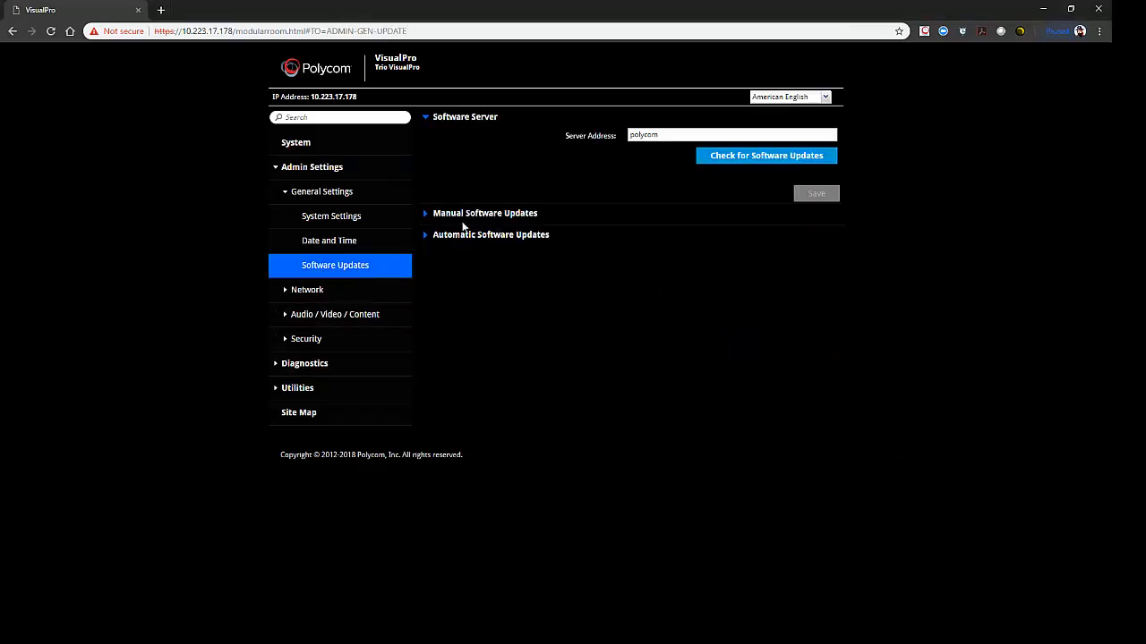
left_click(428, 215)
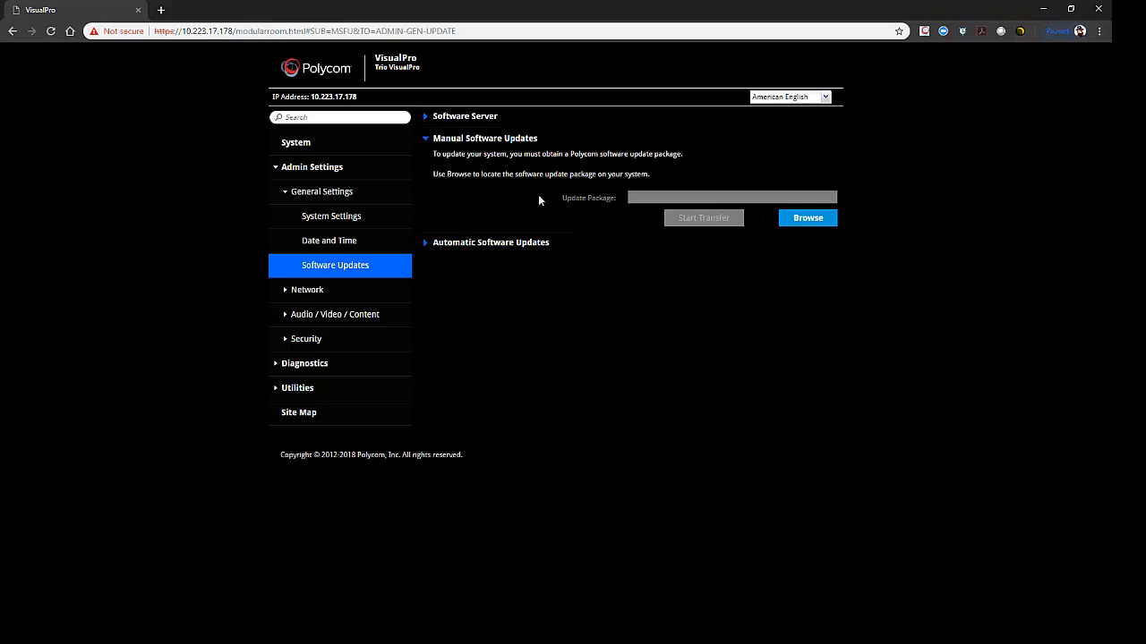
left_click(818, 221)
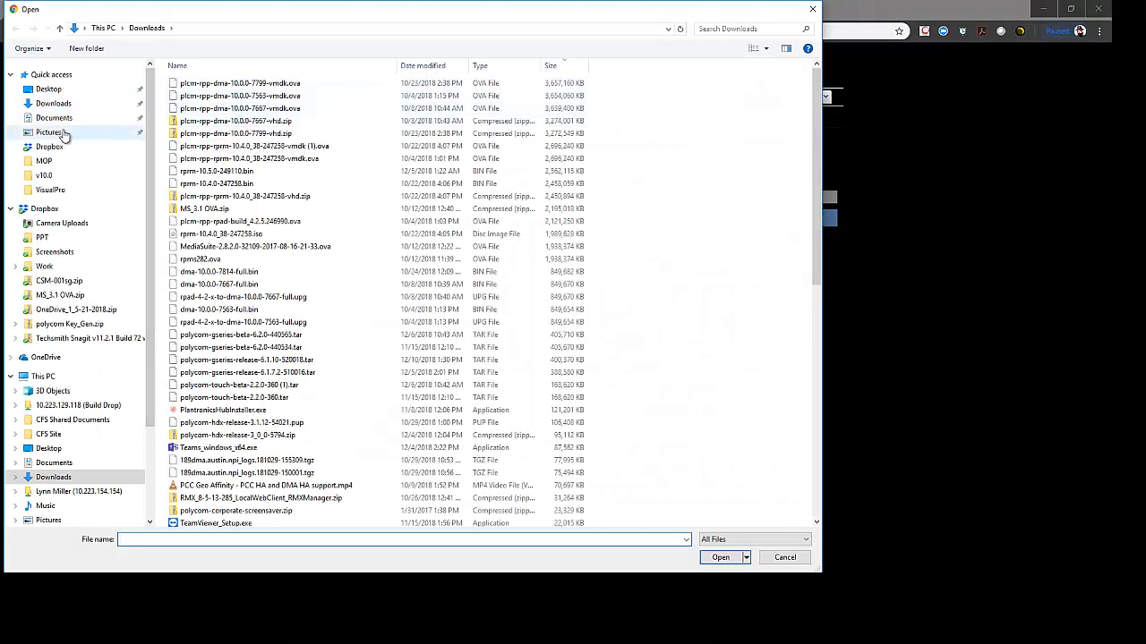
left_click(63, 103)
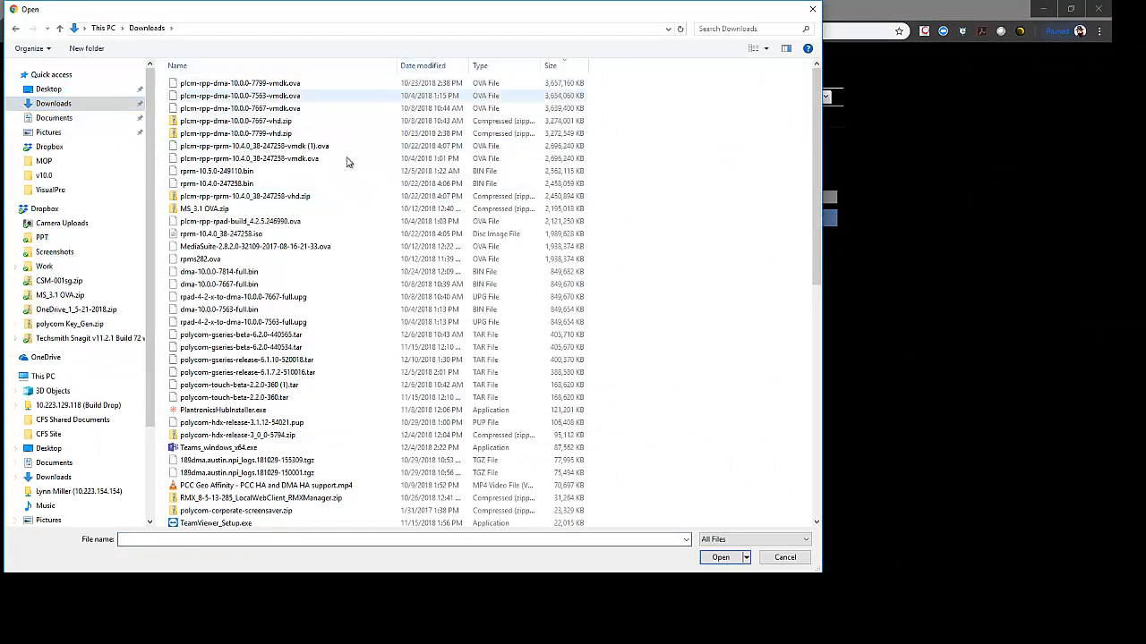
left_click(430, 69)
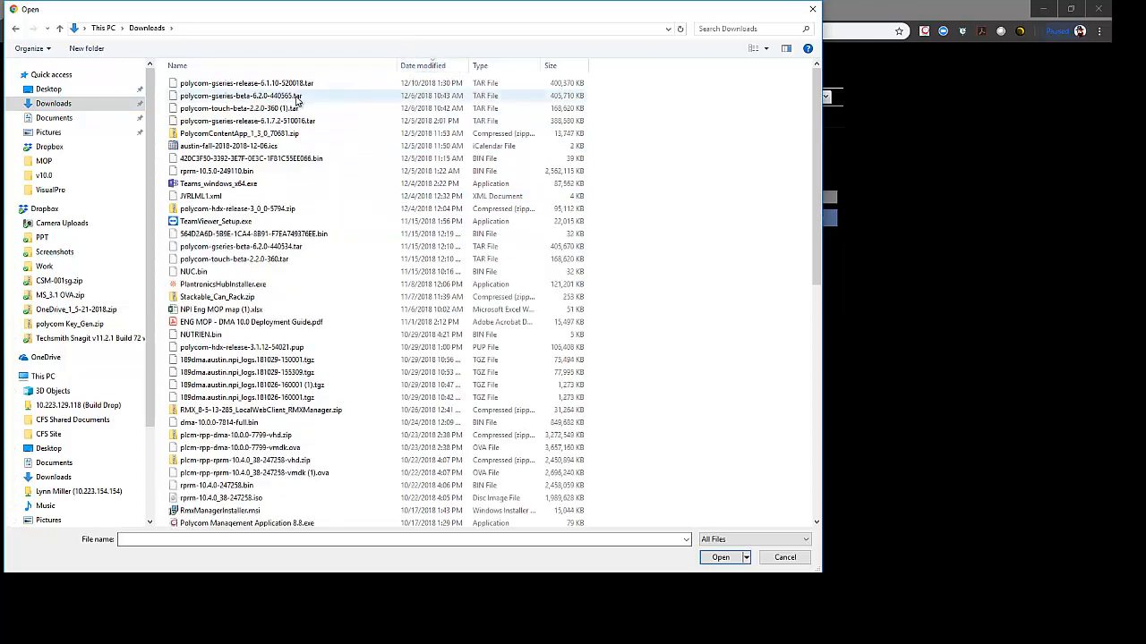
left_click(233, 97)
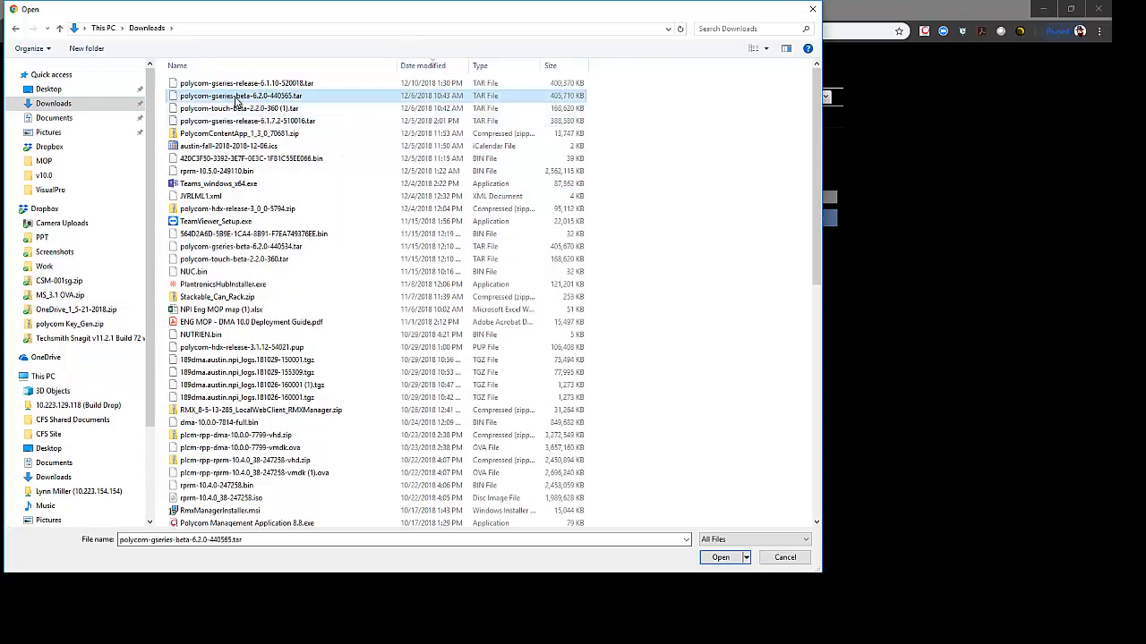
left_click(720, 558)
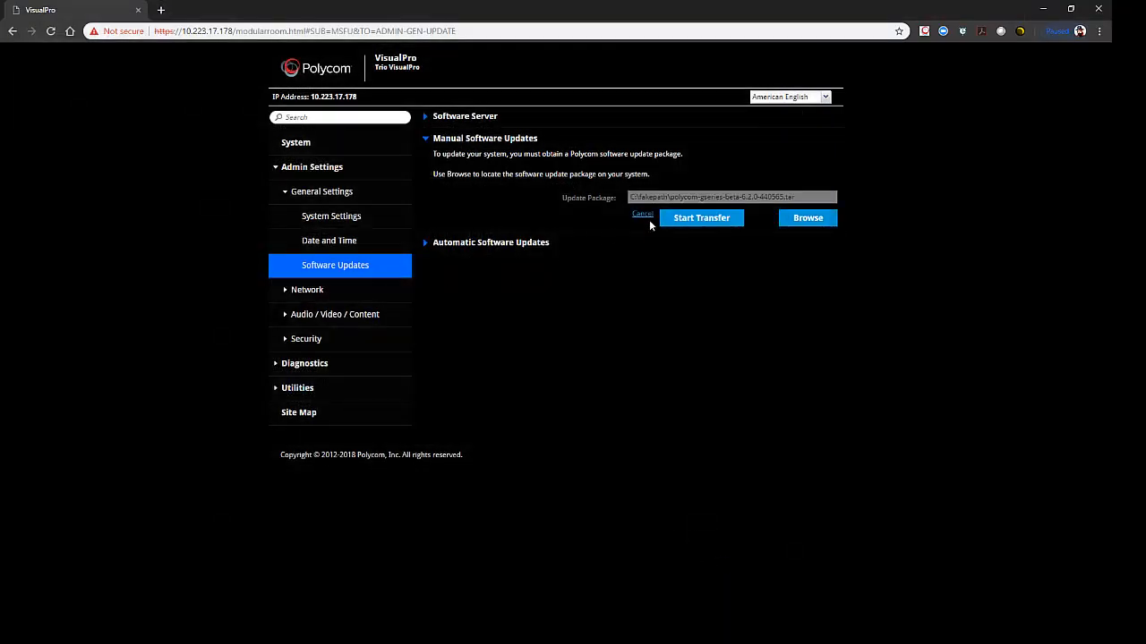
left_click(701, 218)
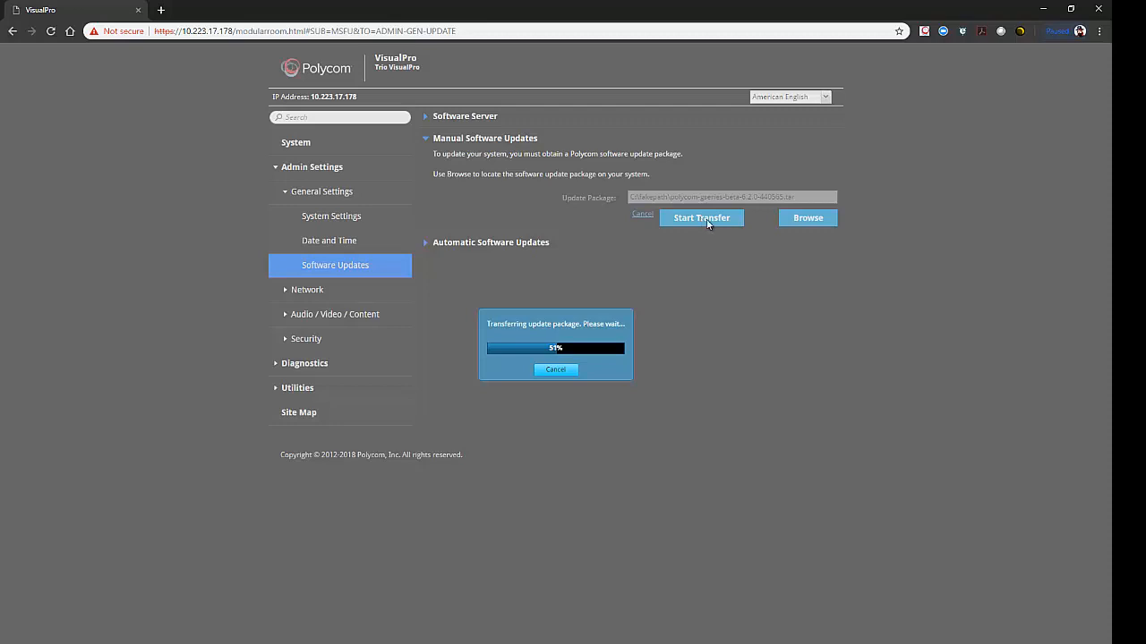
- Open support.polycom.com in a new browser tab and find the current software releases for the Polycom Trio 8500 under Voice
left_click(161, 10)
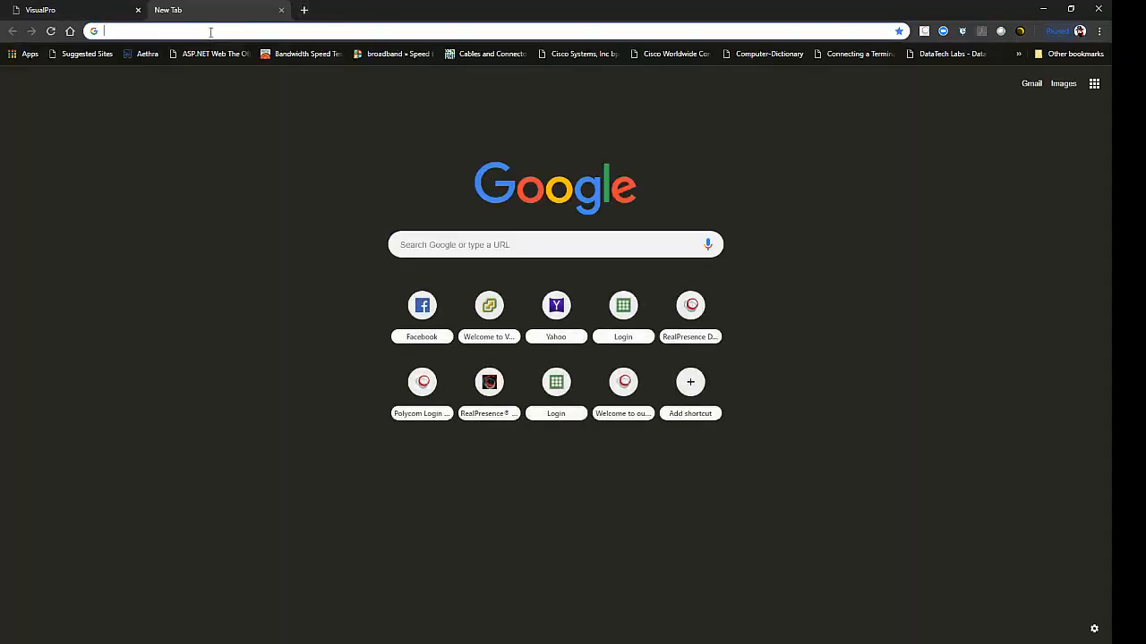
type("support.polycom.com")
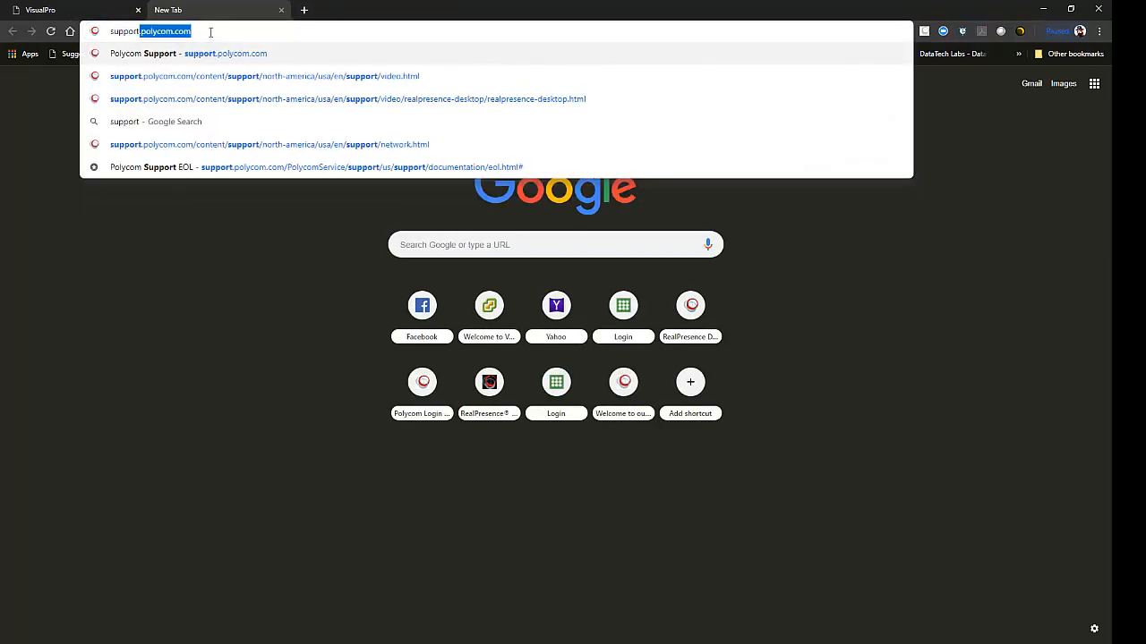
key("Return")
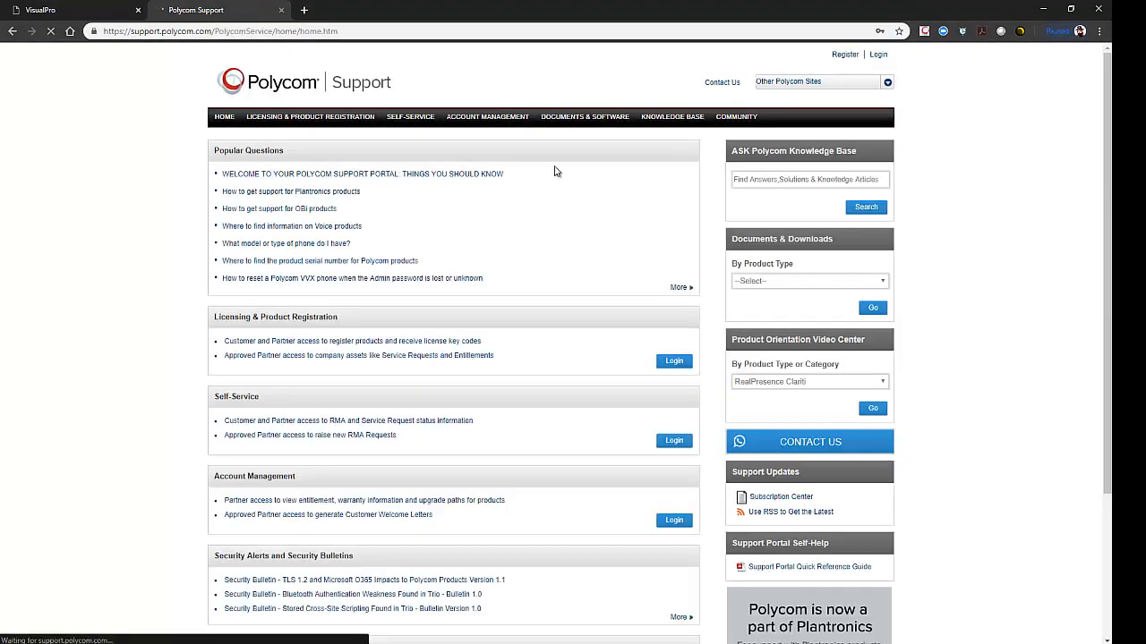
mouse_move(560, 118)
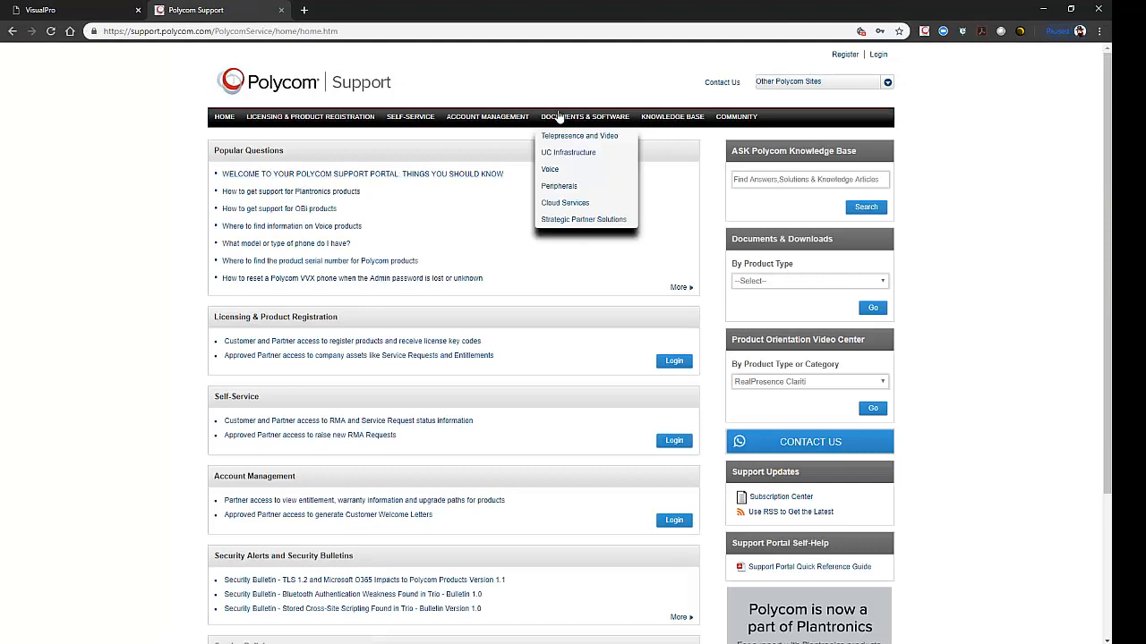
left_click(550, 170)
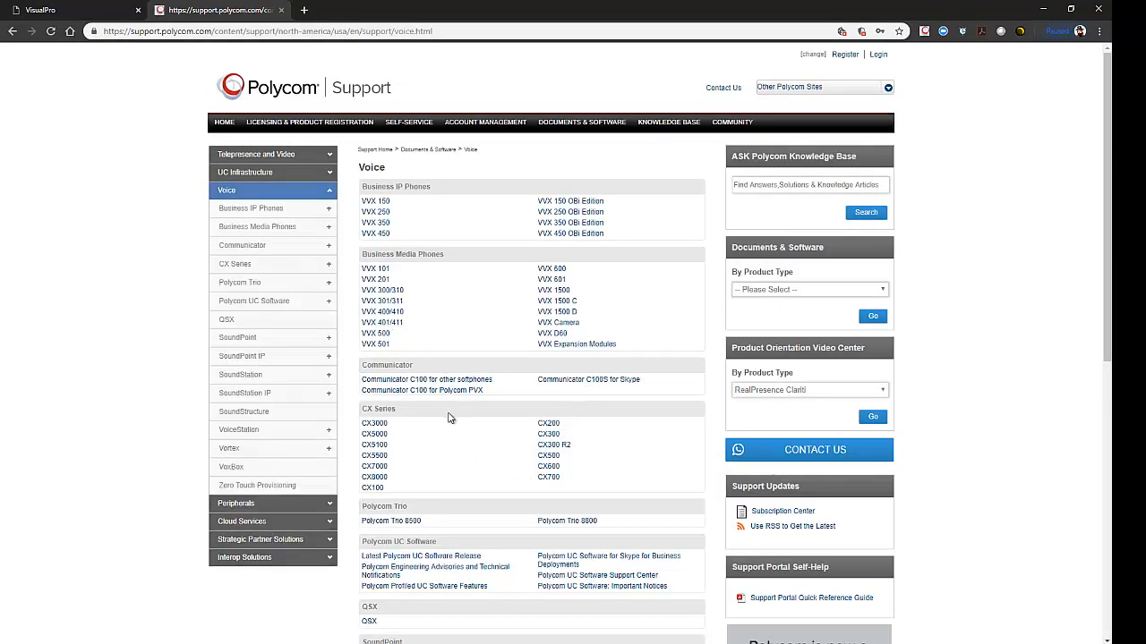
scroll(481, 436, "down", 1)
scroll(481, 436, "down", 2)
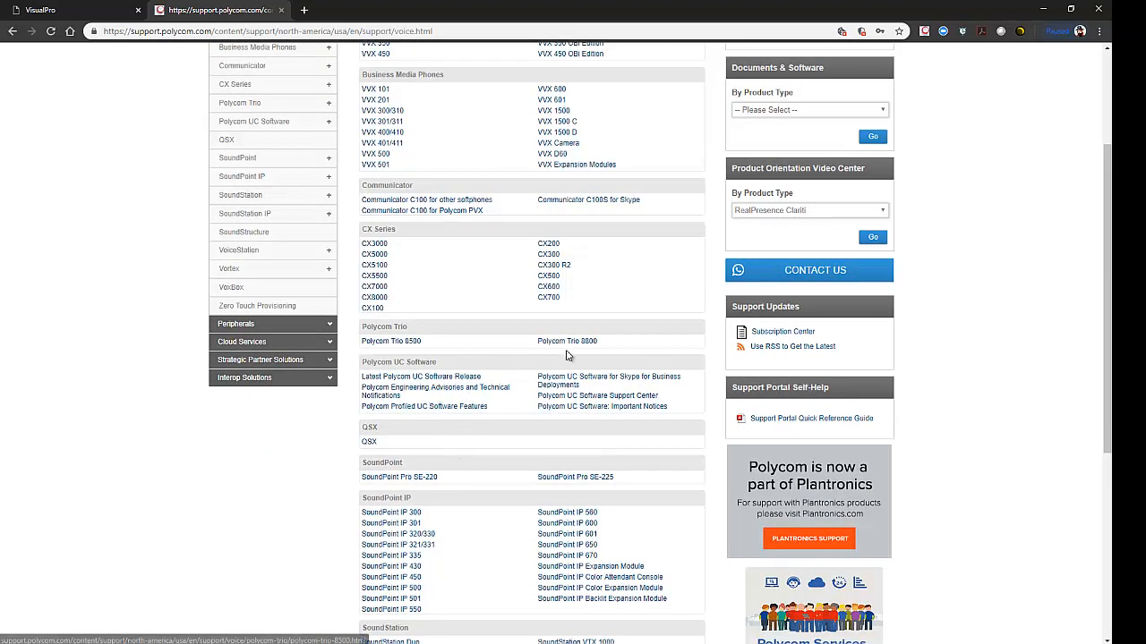
left_click(397, 343)
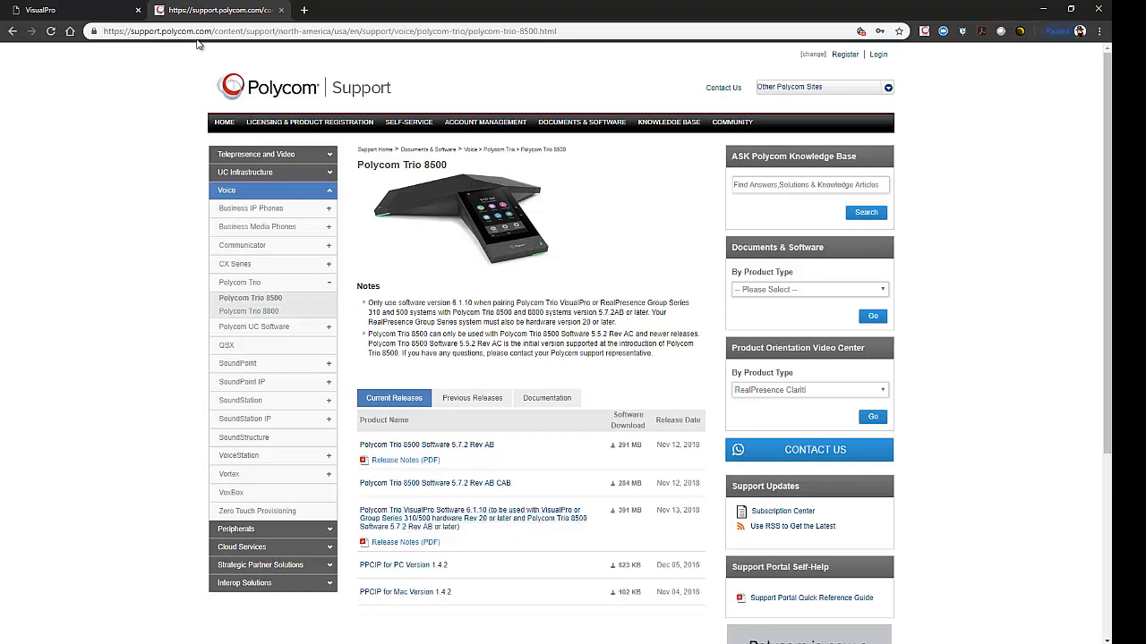
- Check the VisualPro update page, and sign in to the Polycom support portal's Activation/Upgrade area with the prefilled account credentials
left_click(87, 12)
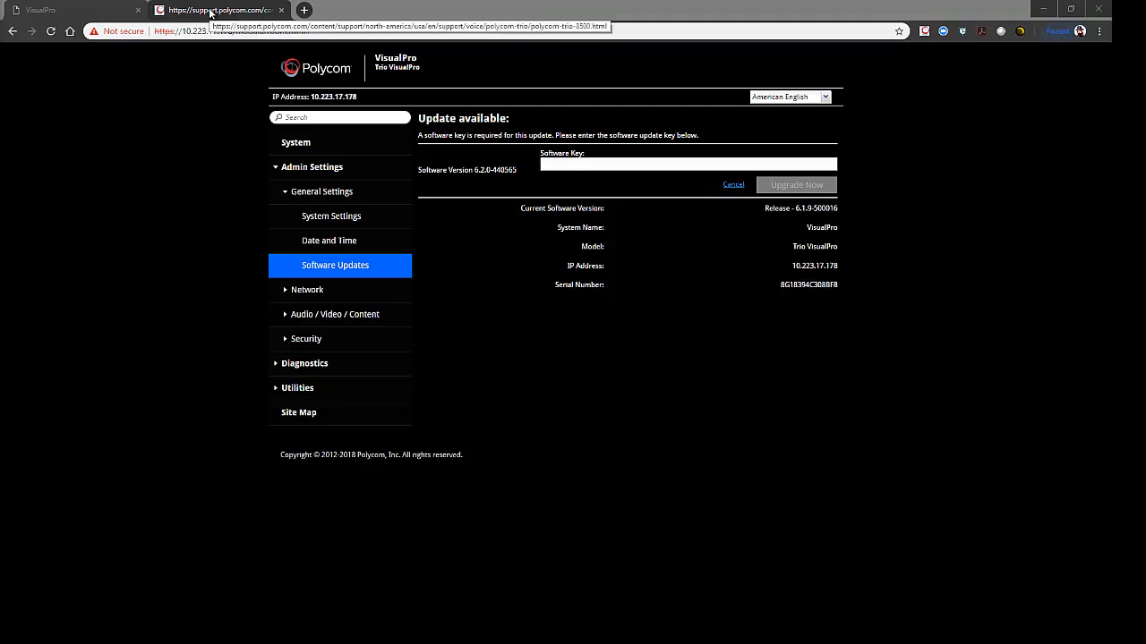
left_click(212, 10)
mouse_move(324, 123)
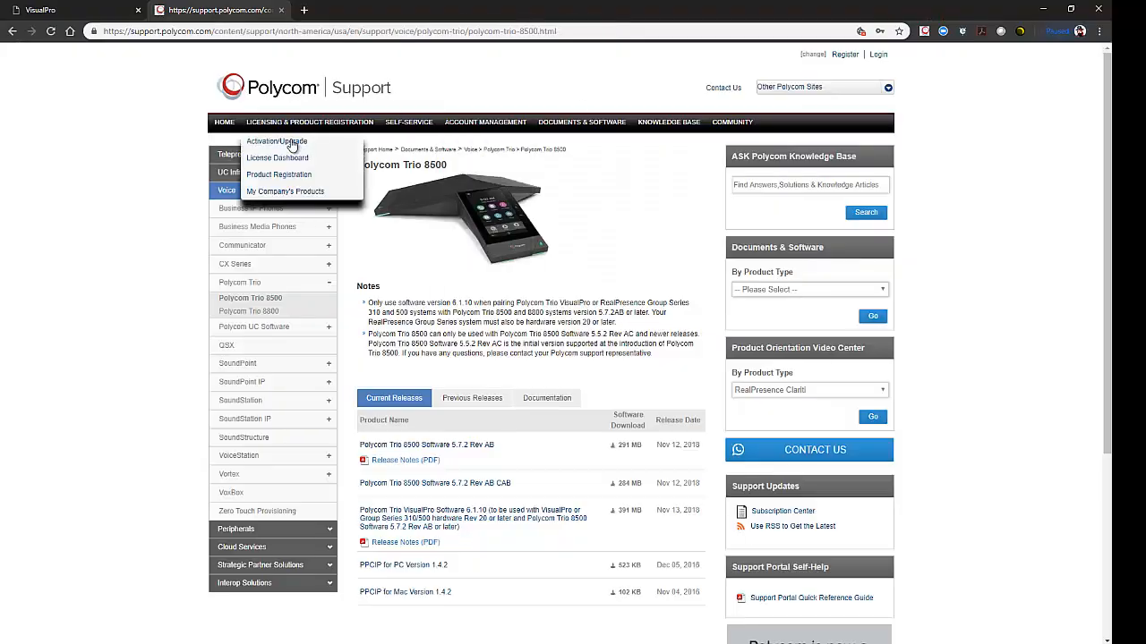
left_click(292, 145)
left_click(462, 417)
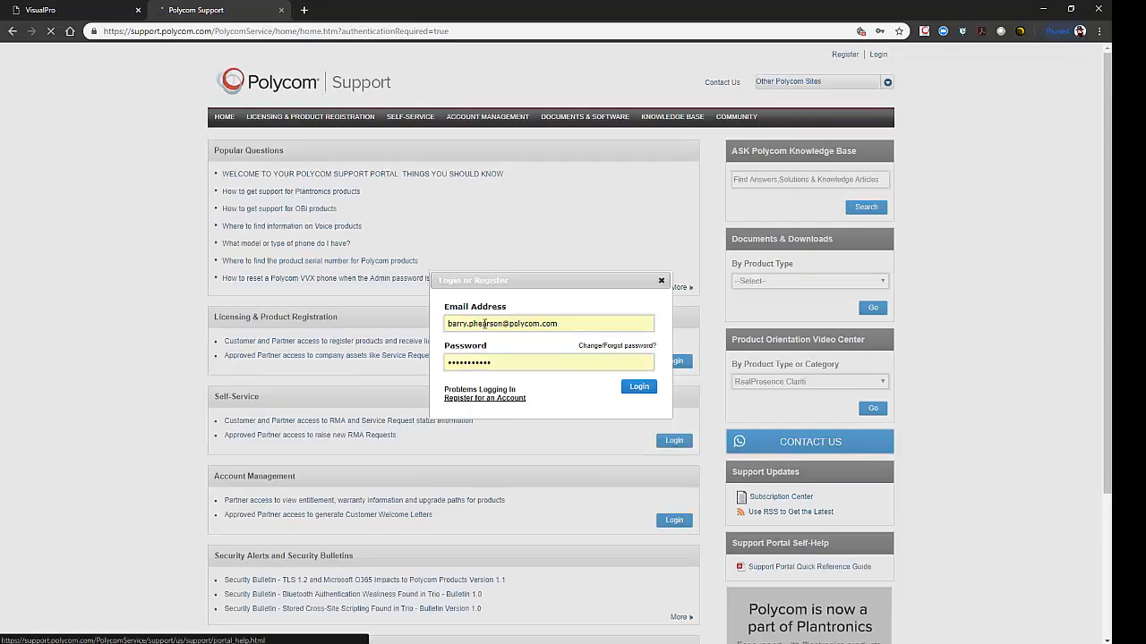
left_click(644, 388)
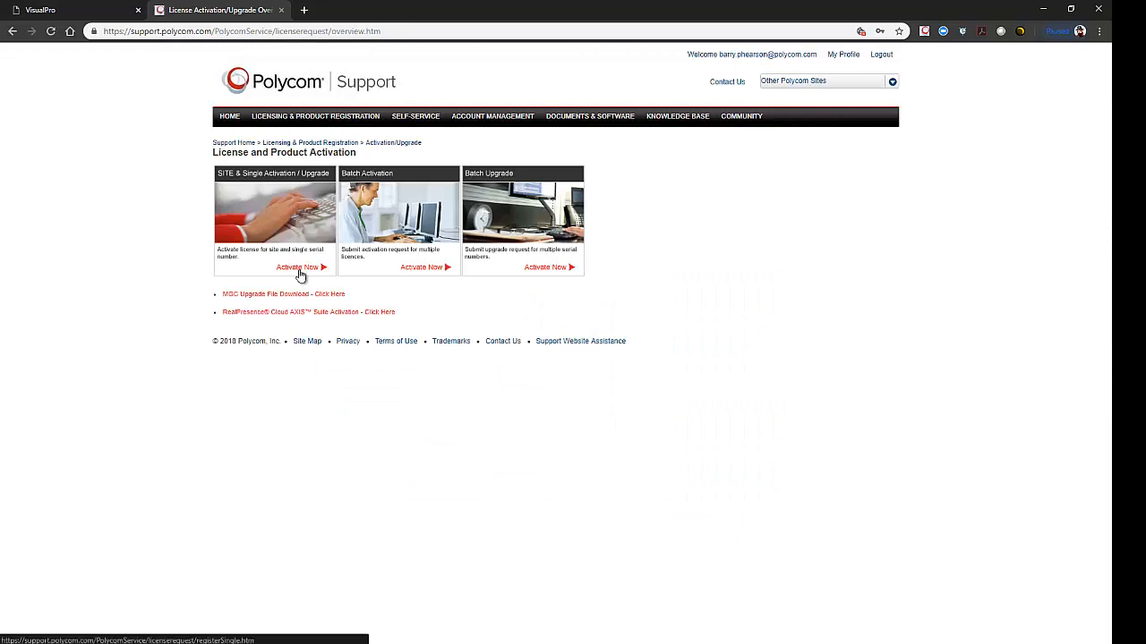
- Try to request a SITE & Single Activation with the device's serial number, accepting the export restrictions agreement
left_click(298, 268)
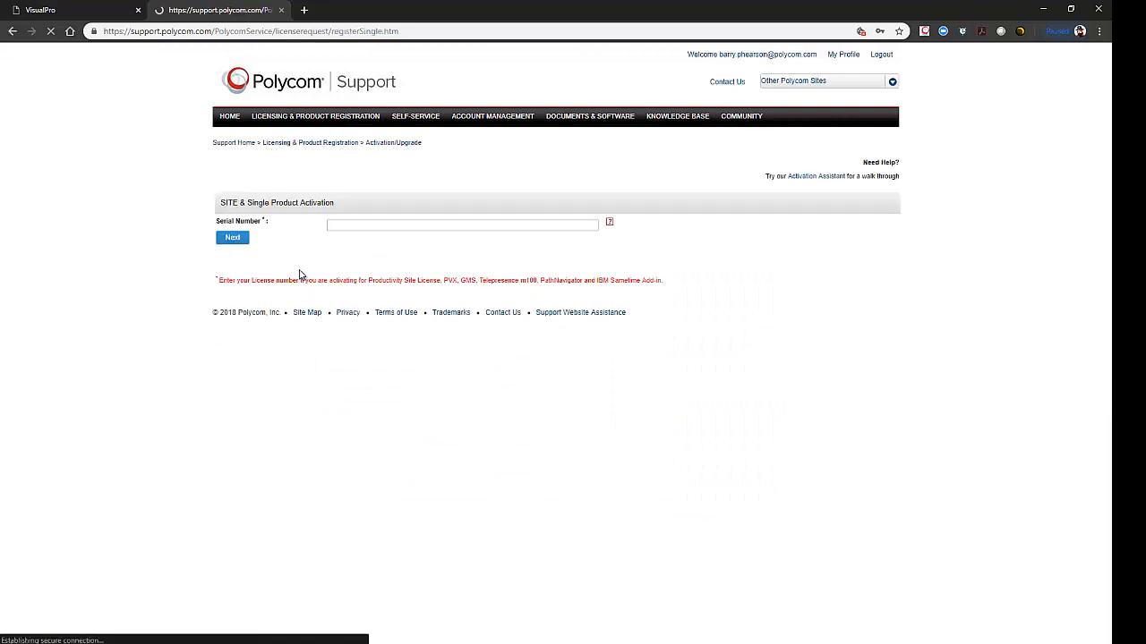
left_click(347, 225)
key("ctrl+v")
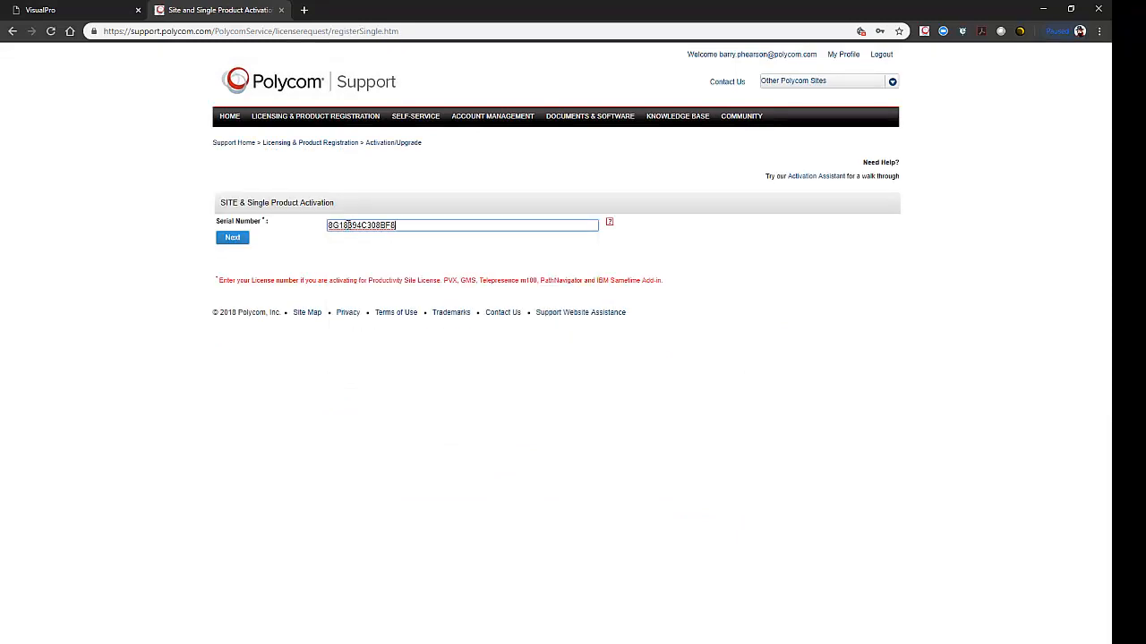
left_click(231, 244)
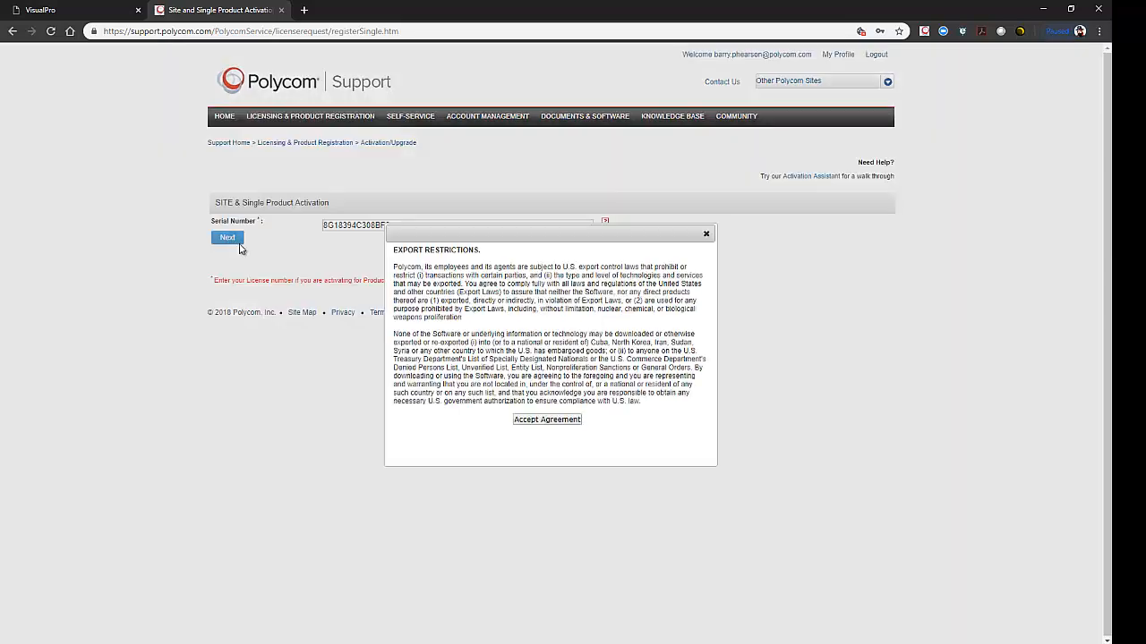
left_click(546, 419)
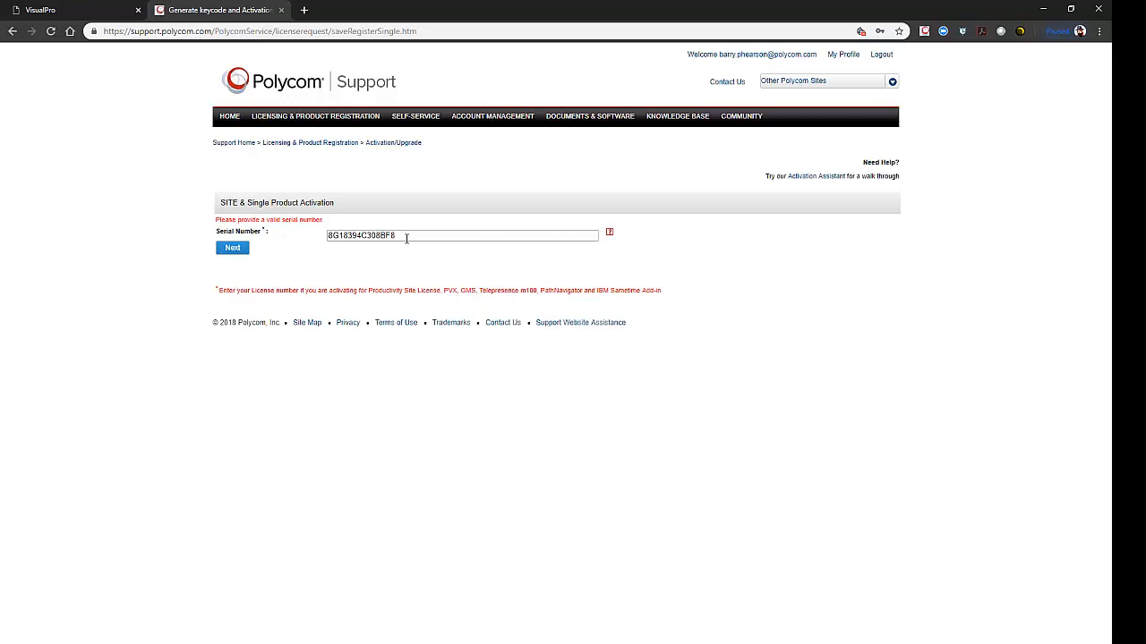
- Paste the software update key for version 6.2.0-440565 on the VisualPro update page and start the upgrade
left_click(87, 12)
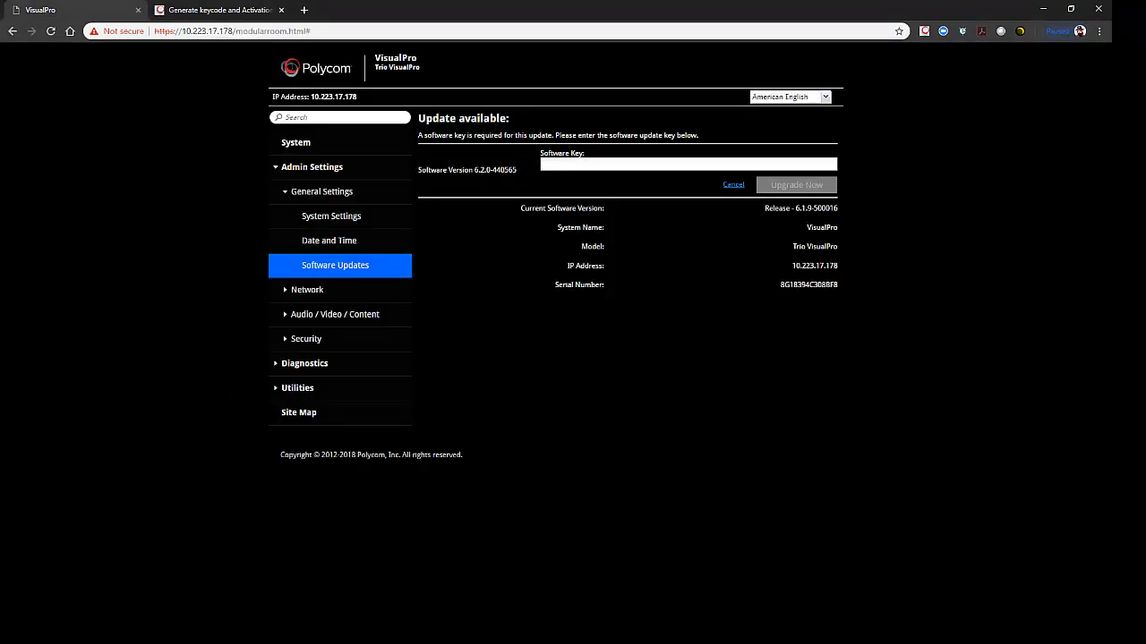
key("alt+Tab")
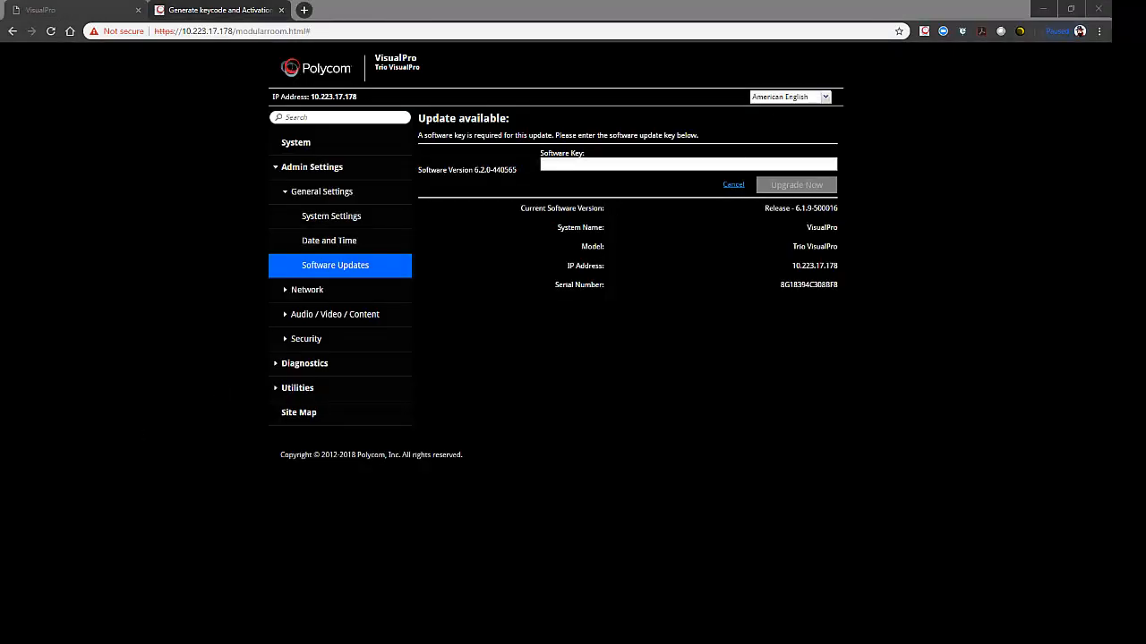
left_click(567, 164)
right_click(568, 164)
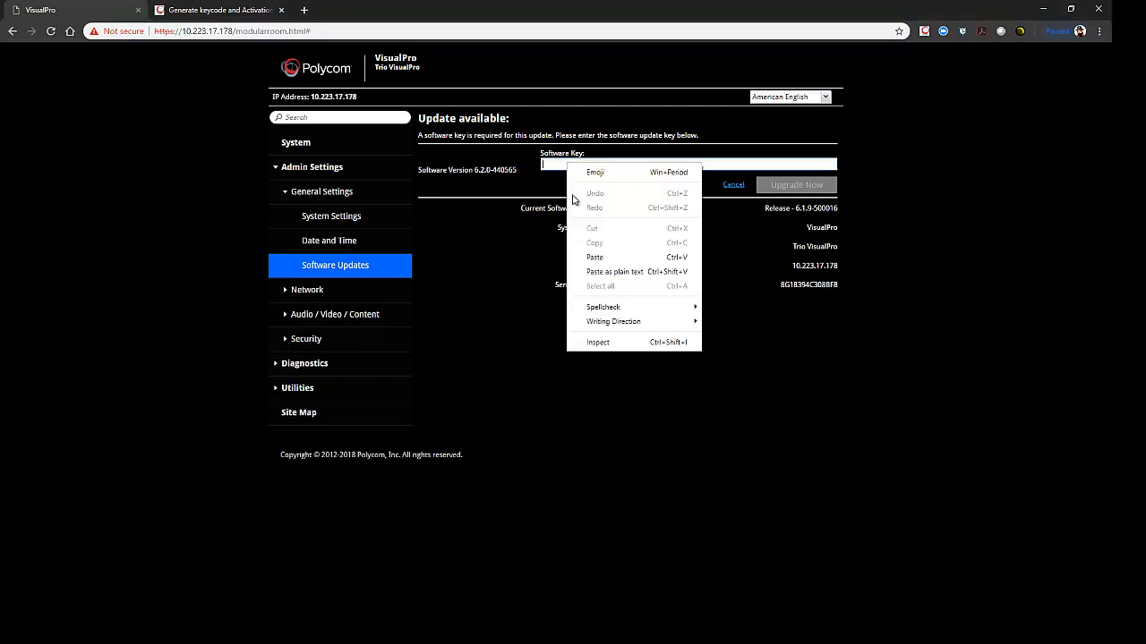
left_click(593, 258)
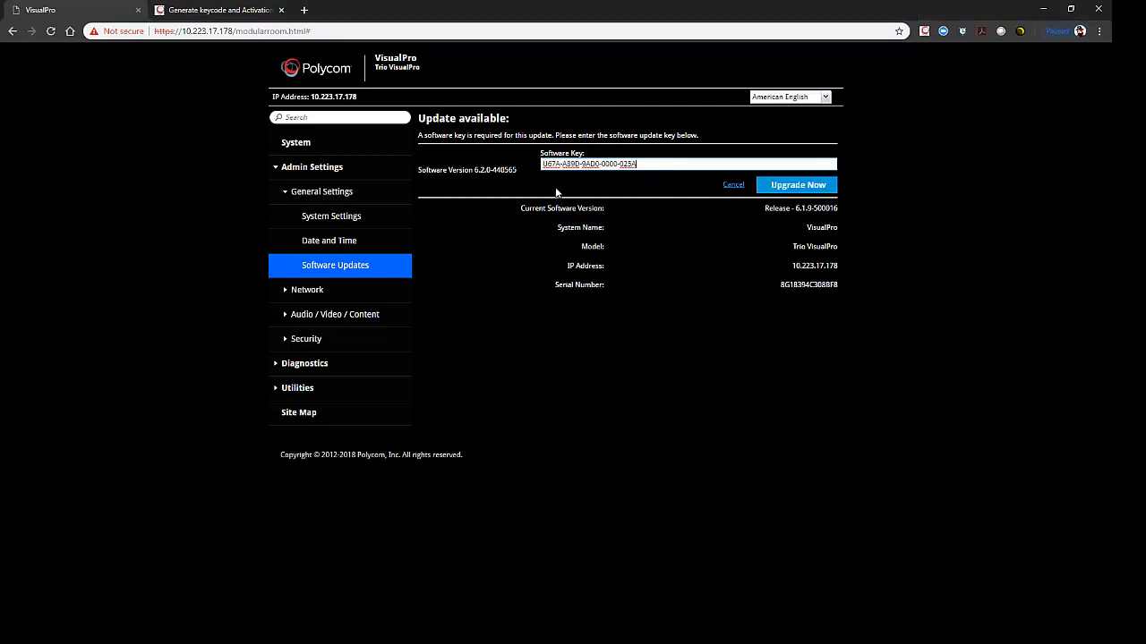
left_click(794, 186)
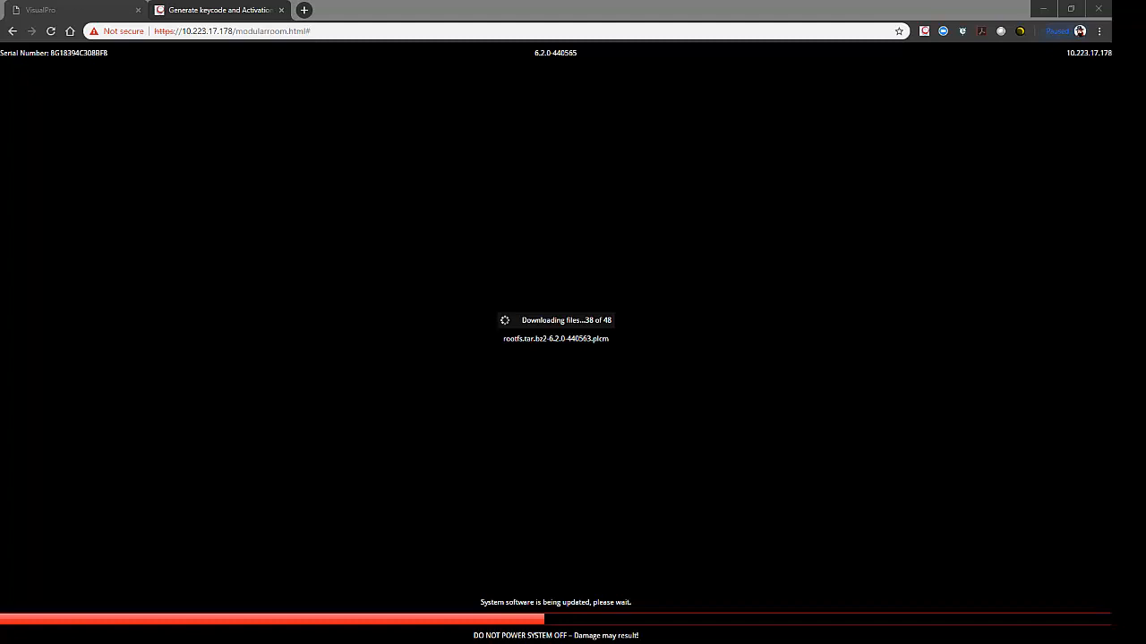
- Review the activation history and available upgrade key codes for the registered serial number on the Polycom support portal
left_click(206, 13)
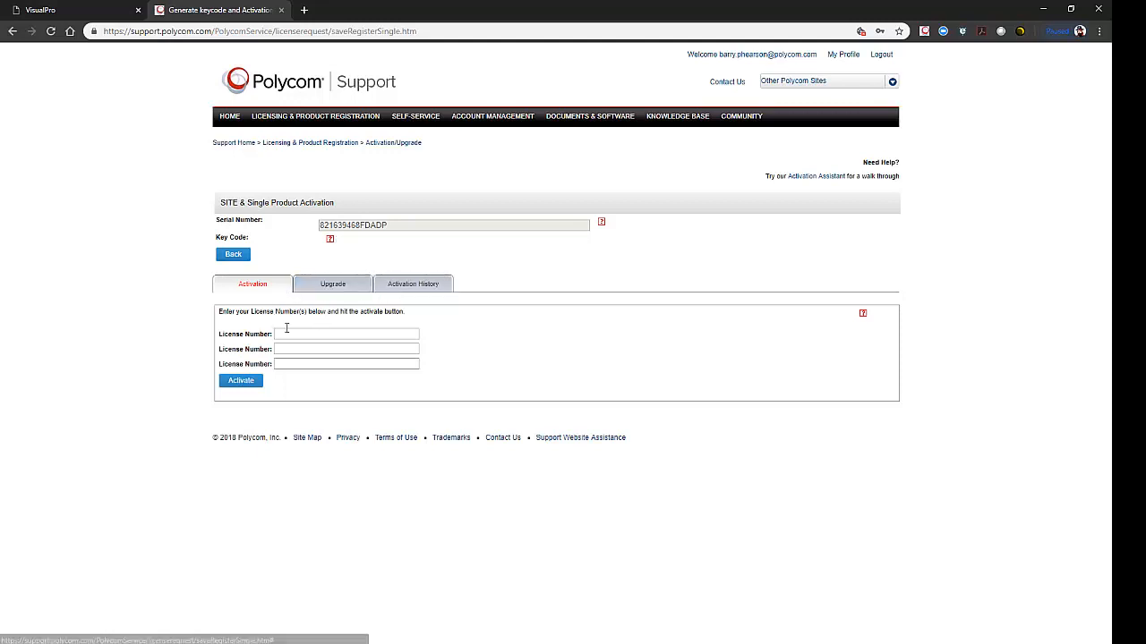
left_click(427, 292)
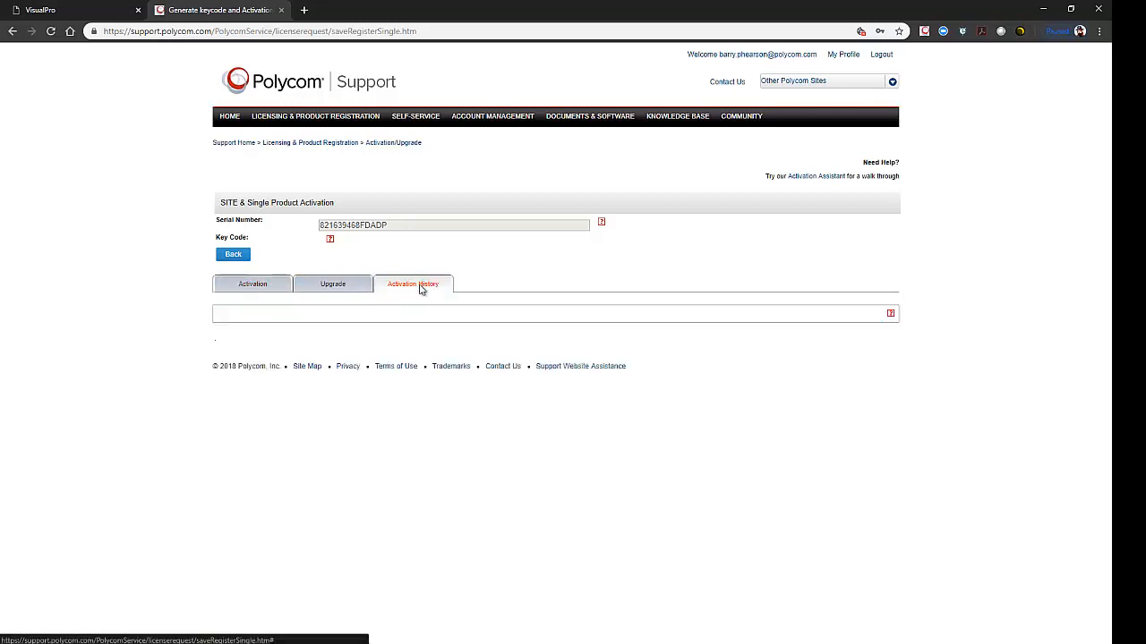
left_click(328, 289)
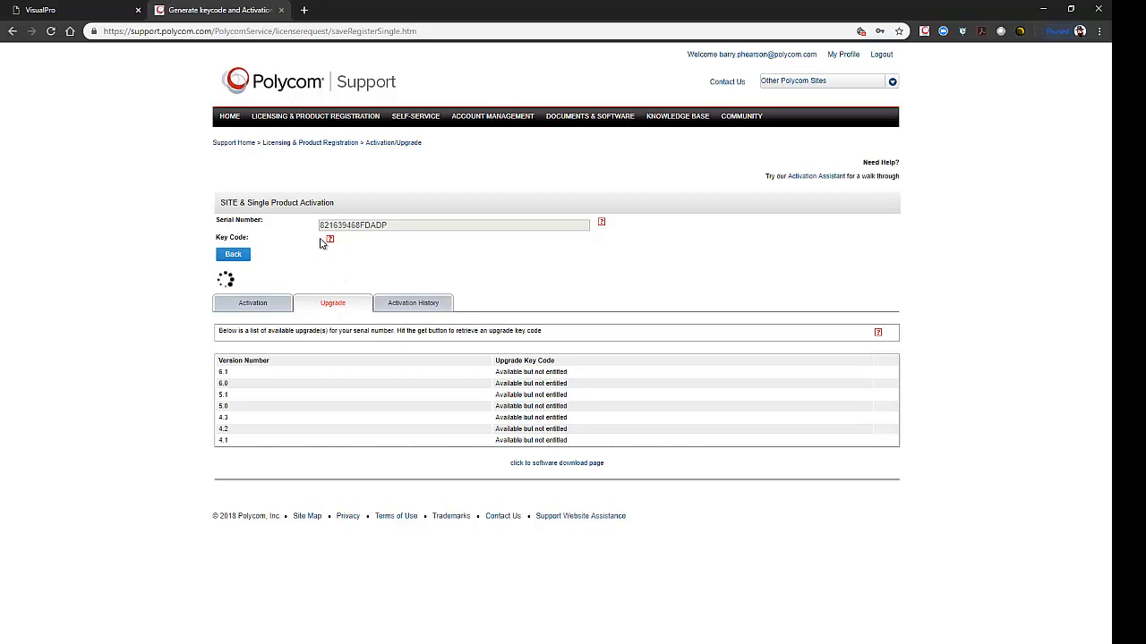
left_click_drag(390, 226, 325, 229)
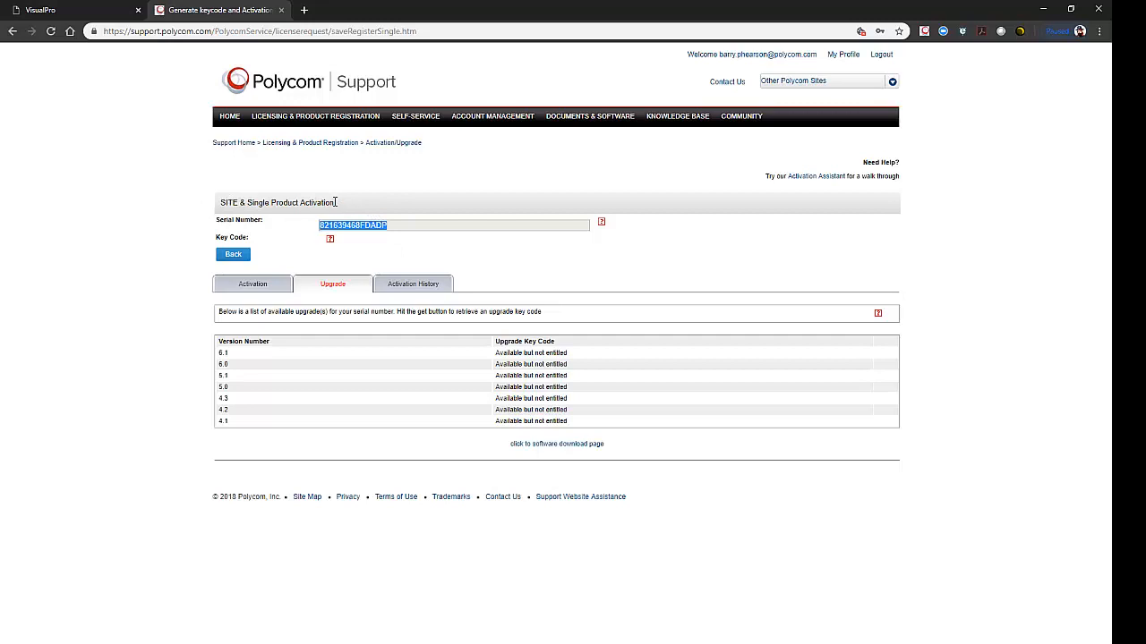
mouse_move(598, 118)
left_click_drag(497, 354, 588, 364)
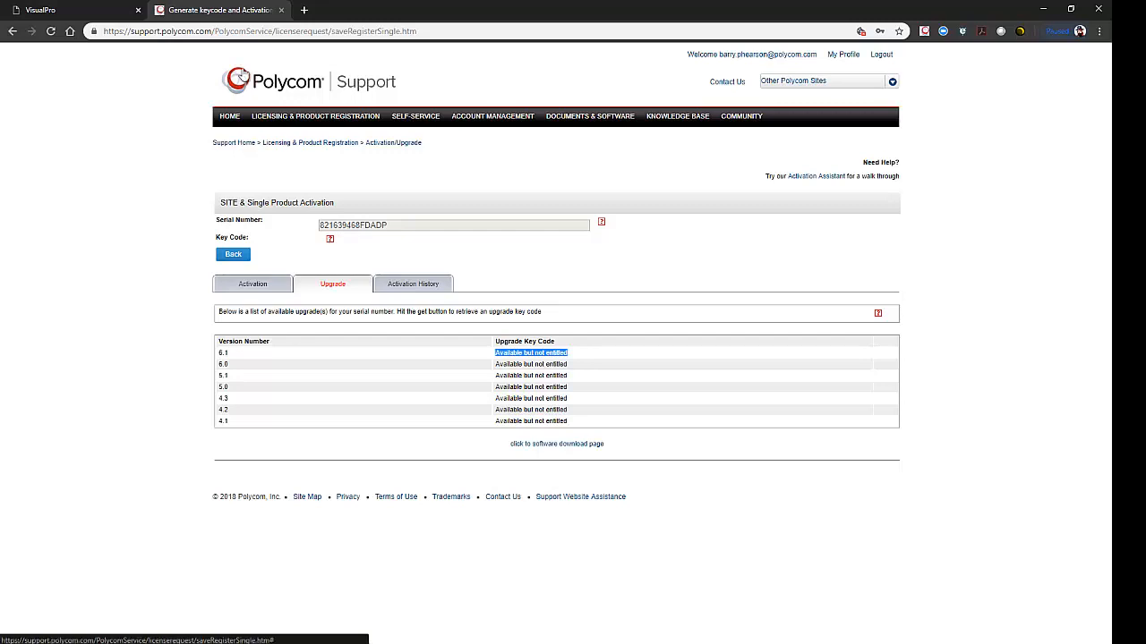
left_click(79, 13)
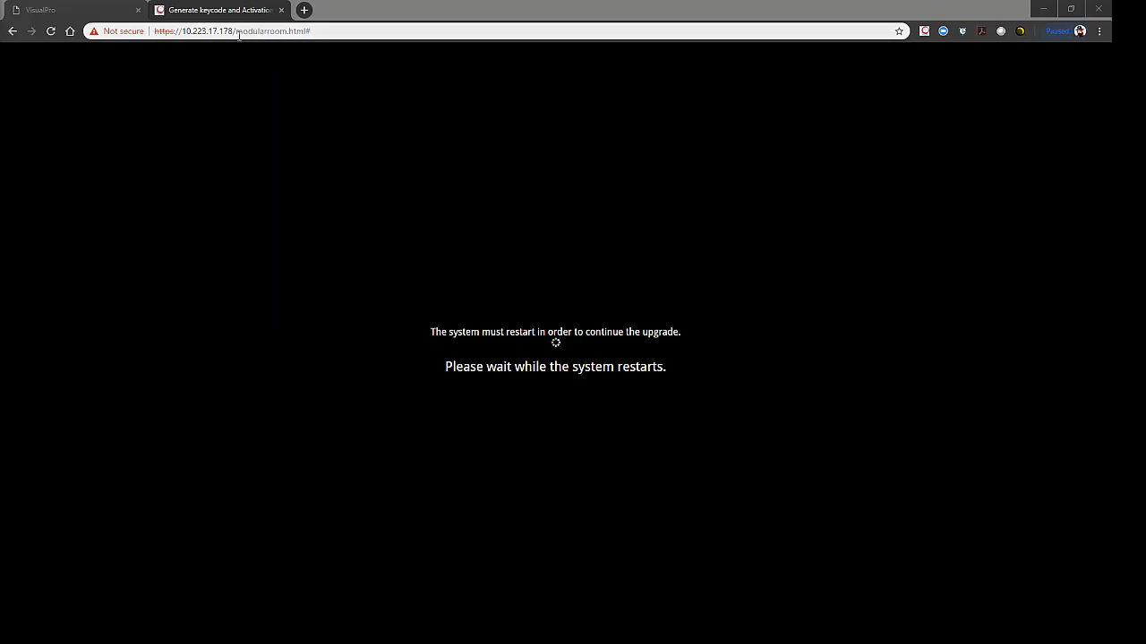
left_click_drag(238, 32, 317, 33)
key("BackSpace")
key("Return")
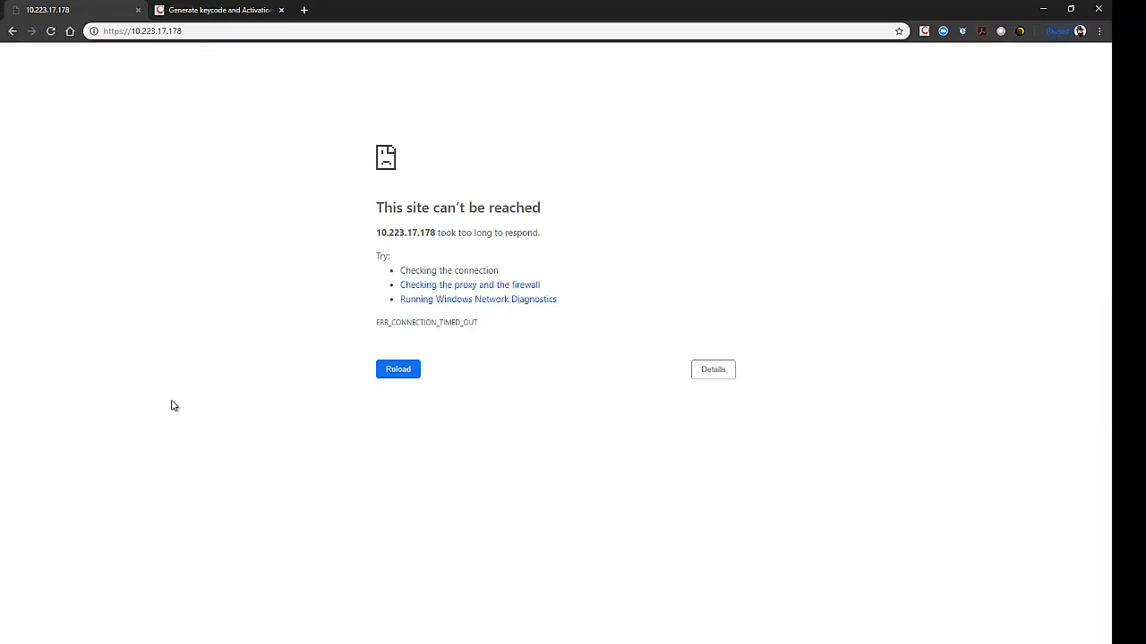
left_click(395, 374)
left_click(51, 31)
left_click(394, 355)
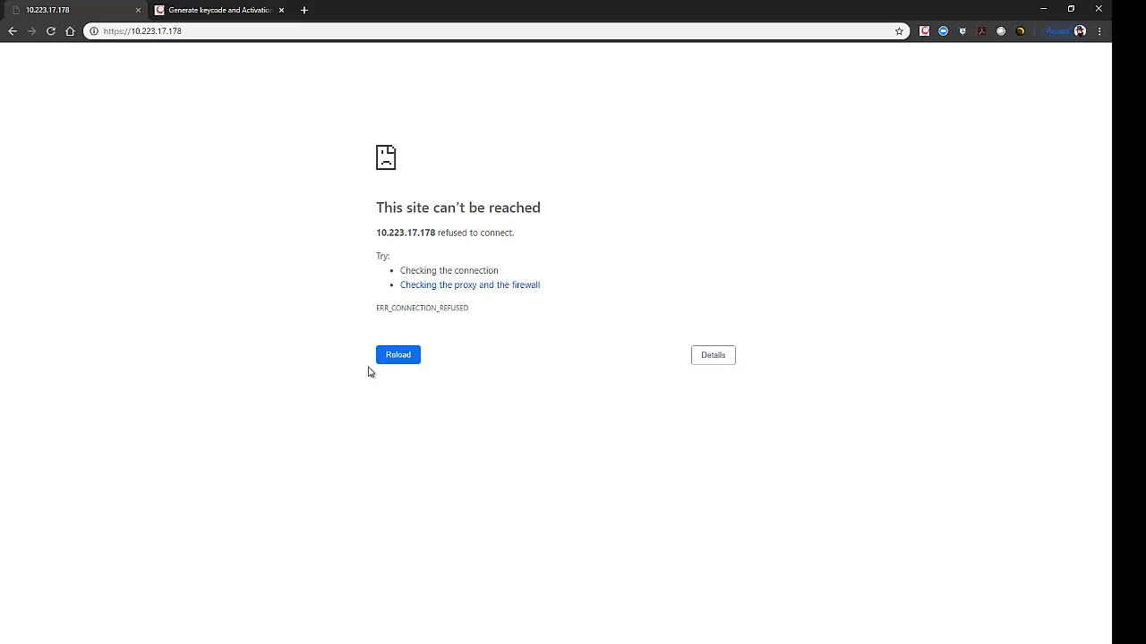
left_click(398, 357)
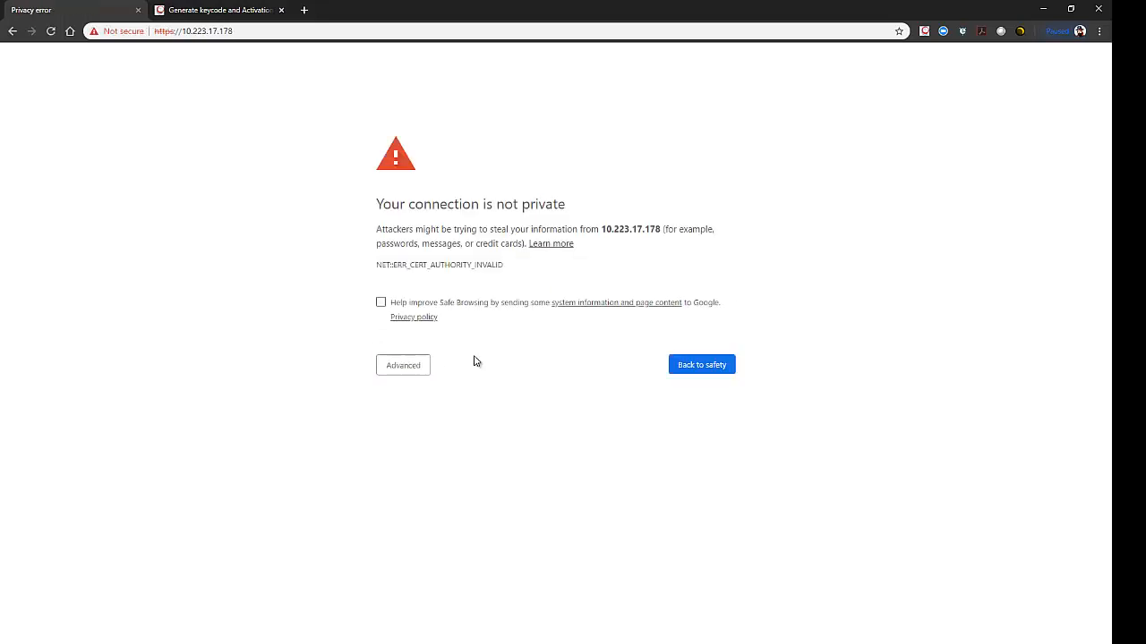
- Proceed past the certificate warning for 10.223.17.178 and reload the device address to reach its web interface
left_click(386, 367)
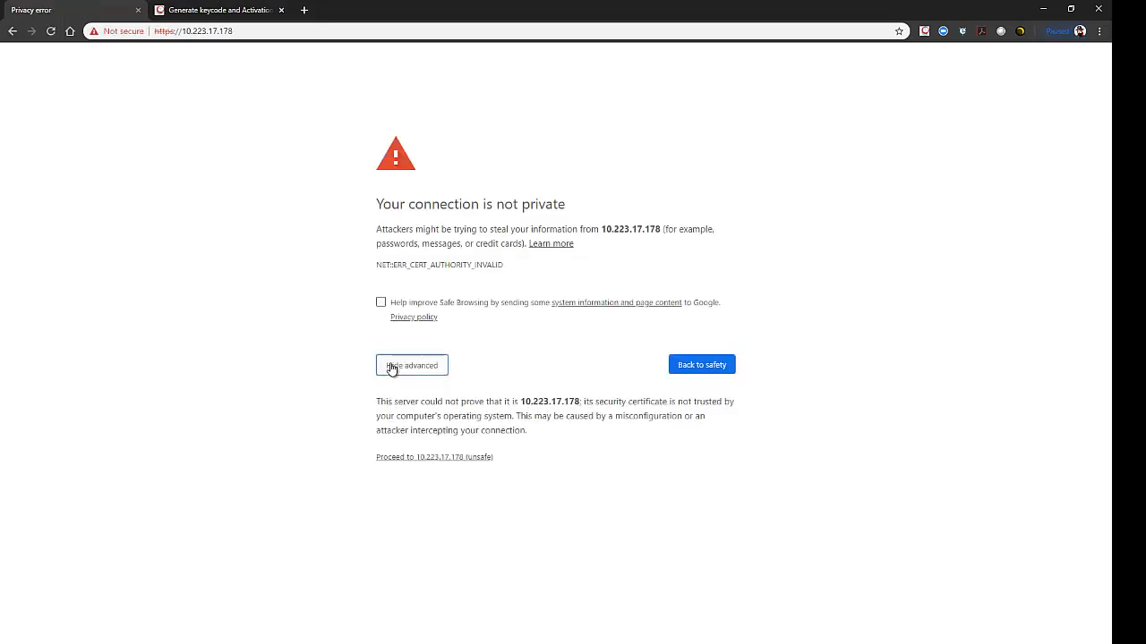
left_click(426, 458)
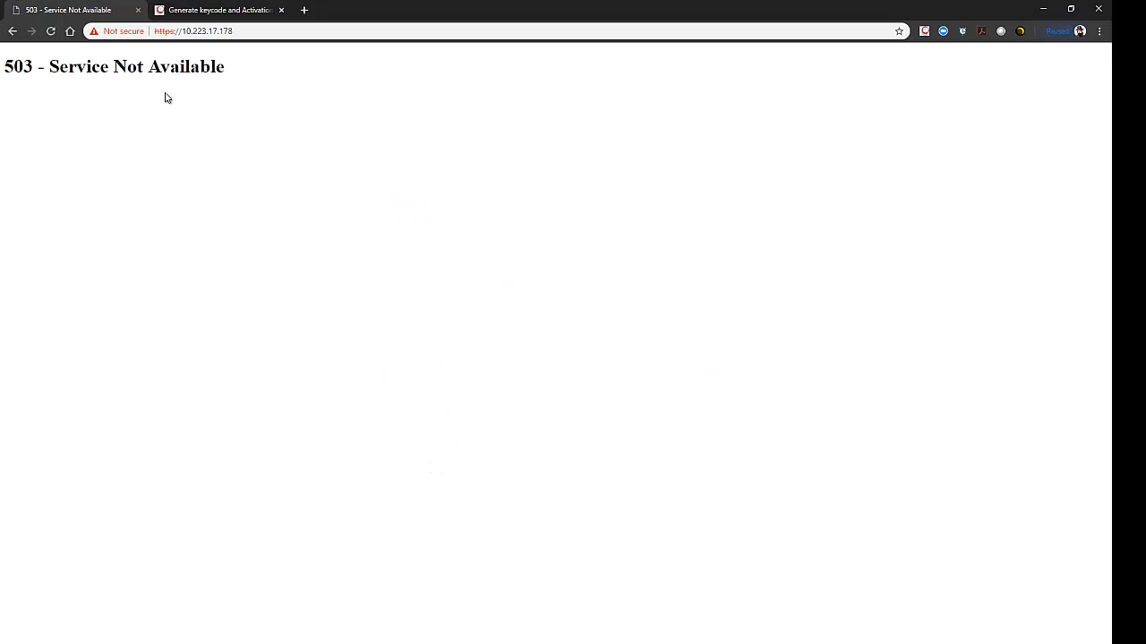
left_click(242, 33)
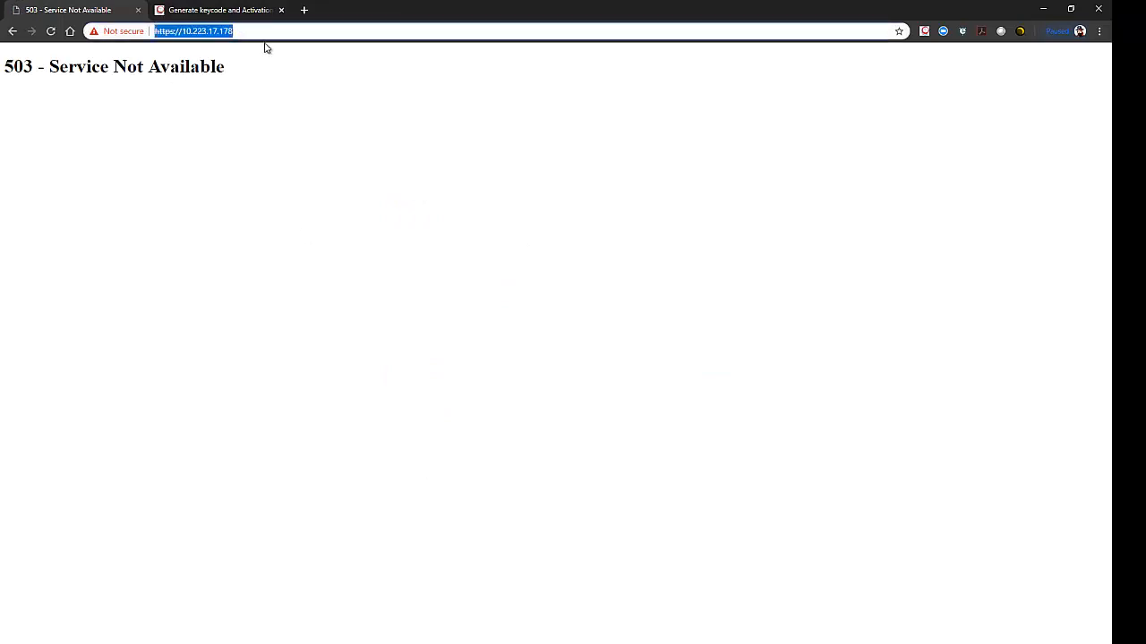
left_click(267, 31)
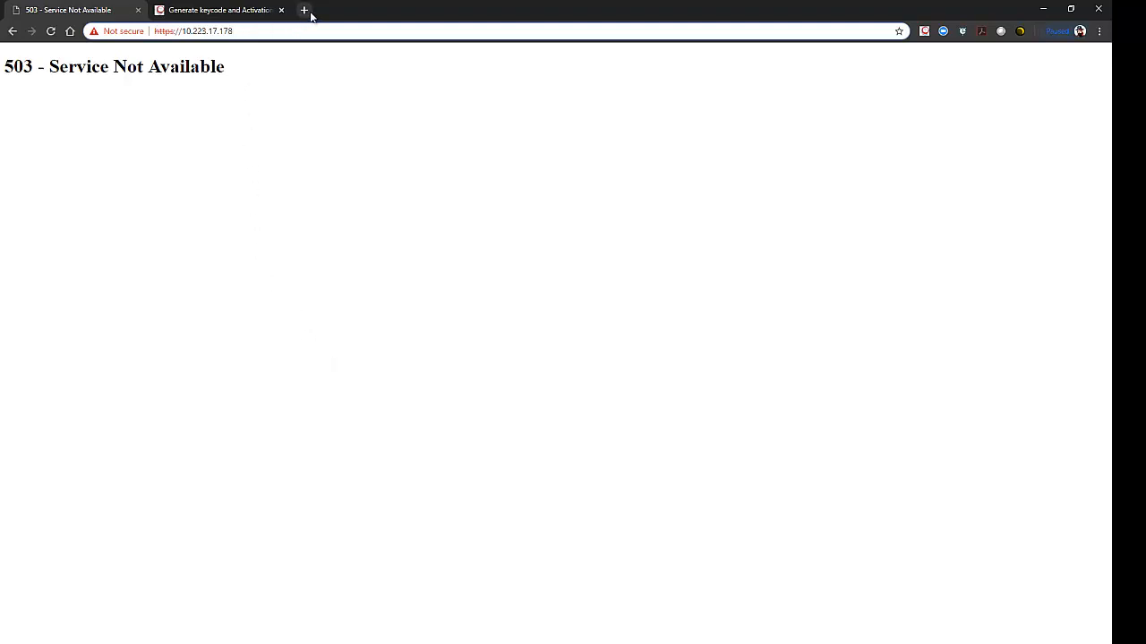
key("Return")
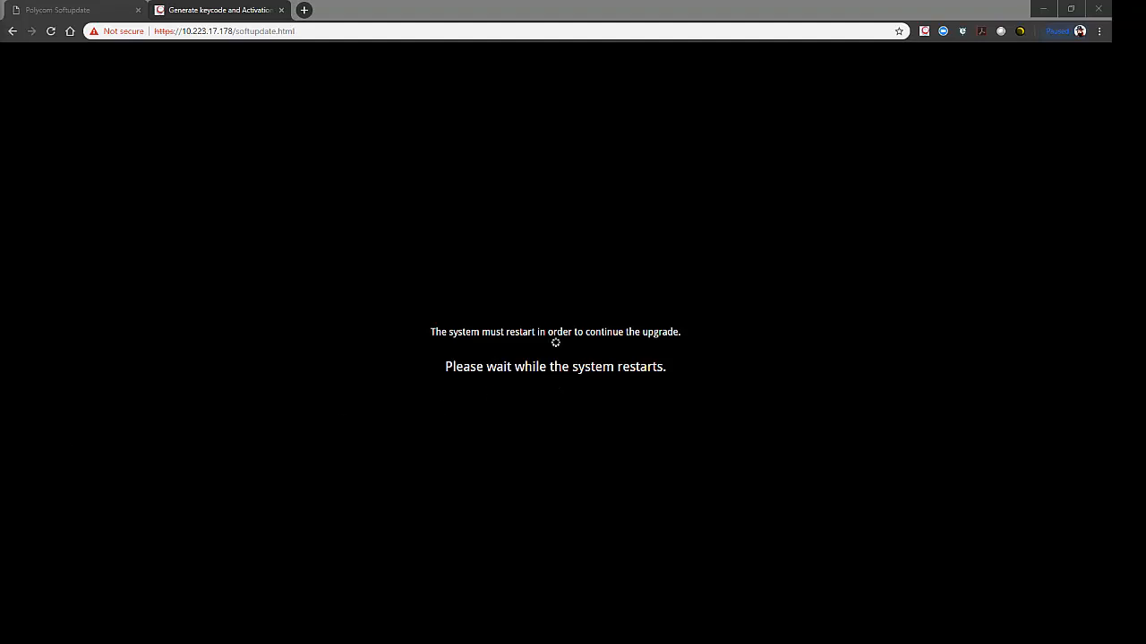
left_click(306, 31)
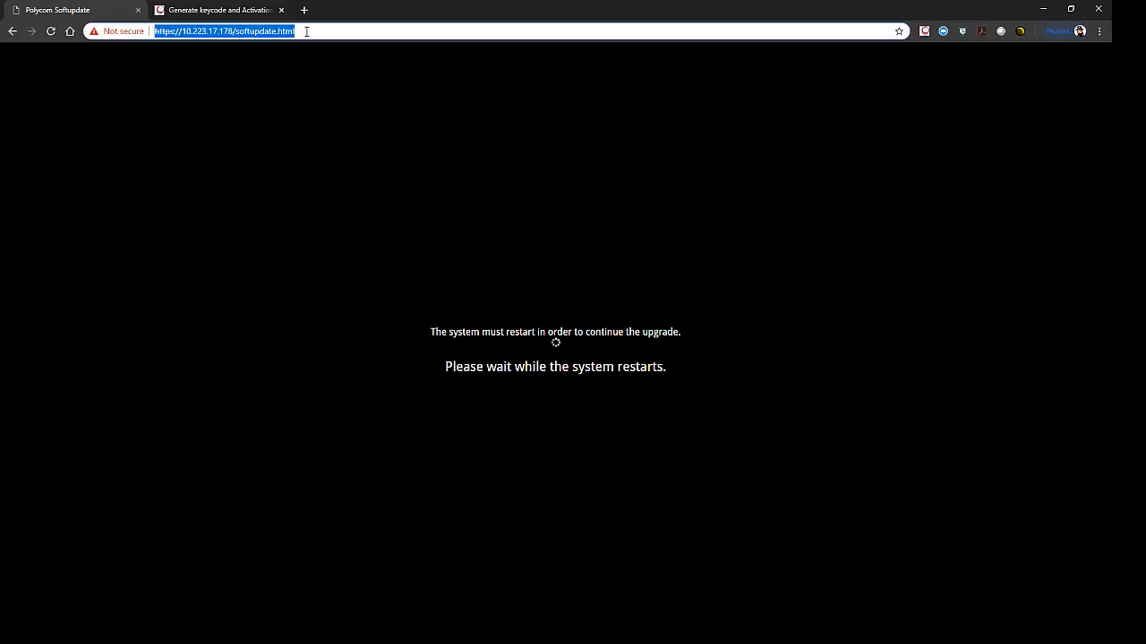
key("Return")
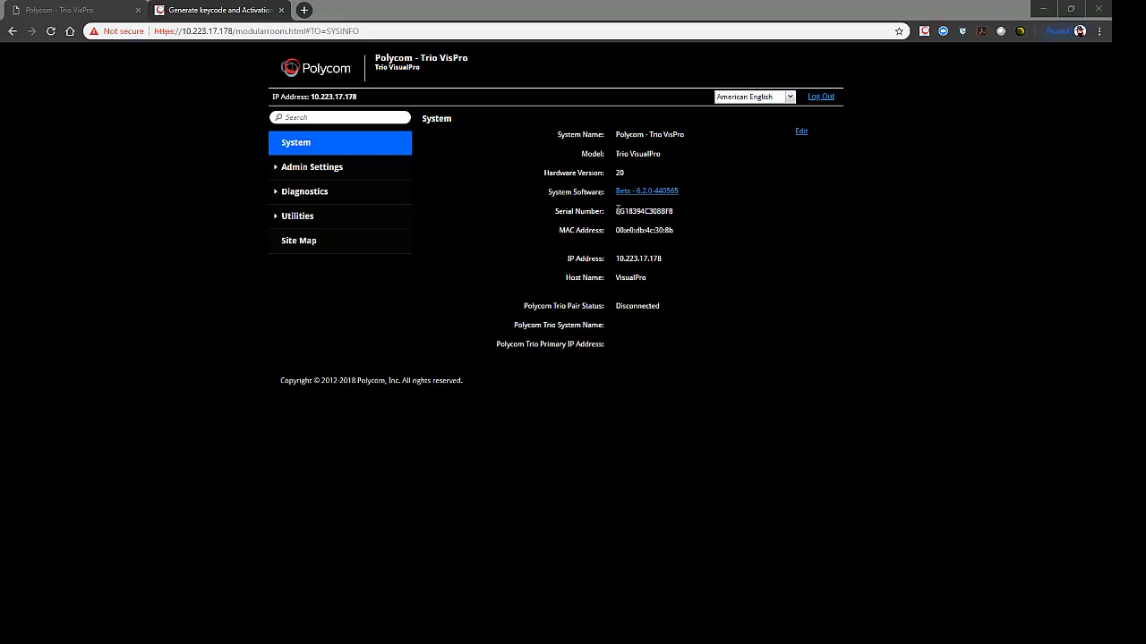
- Examine the updated VisualPro's system details, its Admin Settings categories and the Software Updates page, ending on the System page
left_click_drag(617, 210, 673, 212)
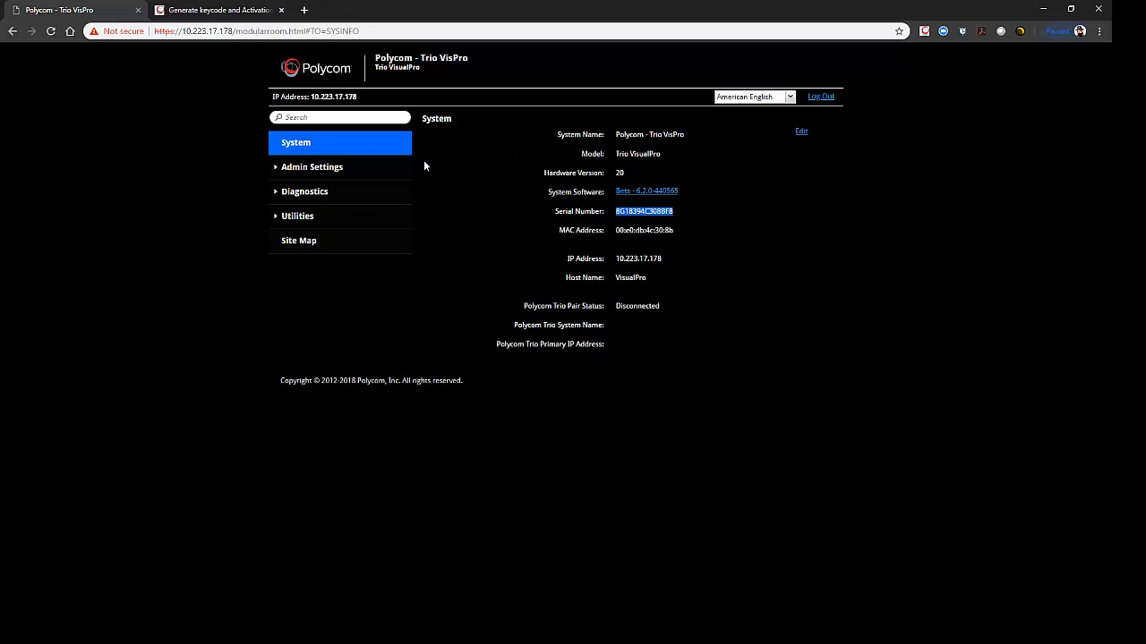
left_click(290, 172)
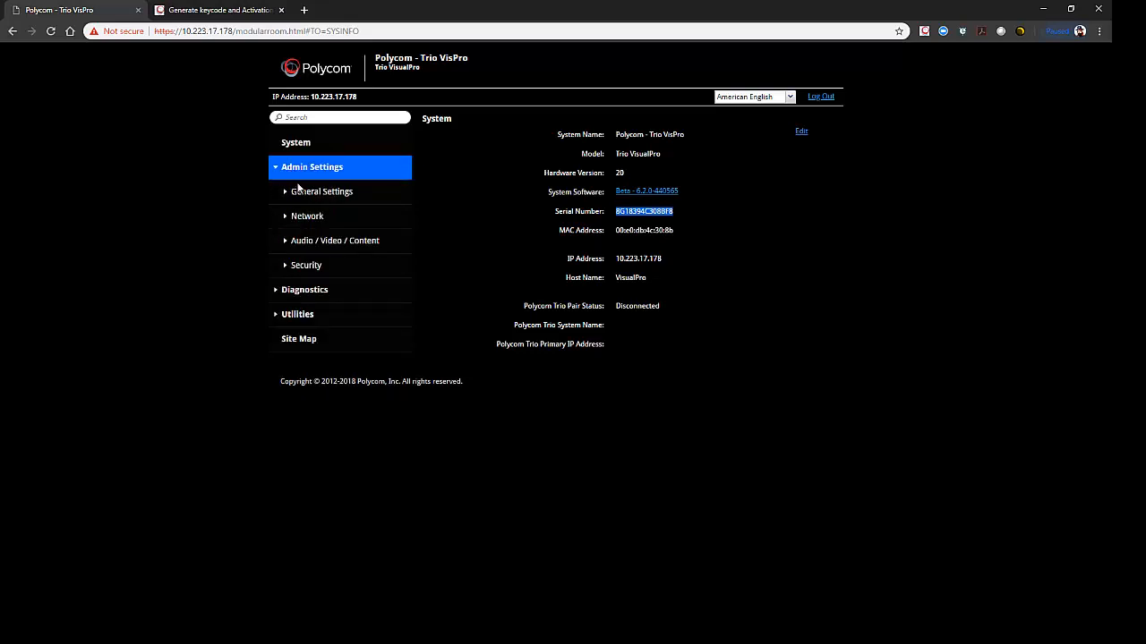
left_click(295, 193)
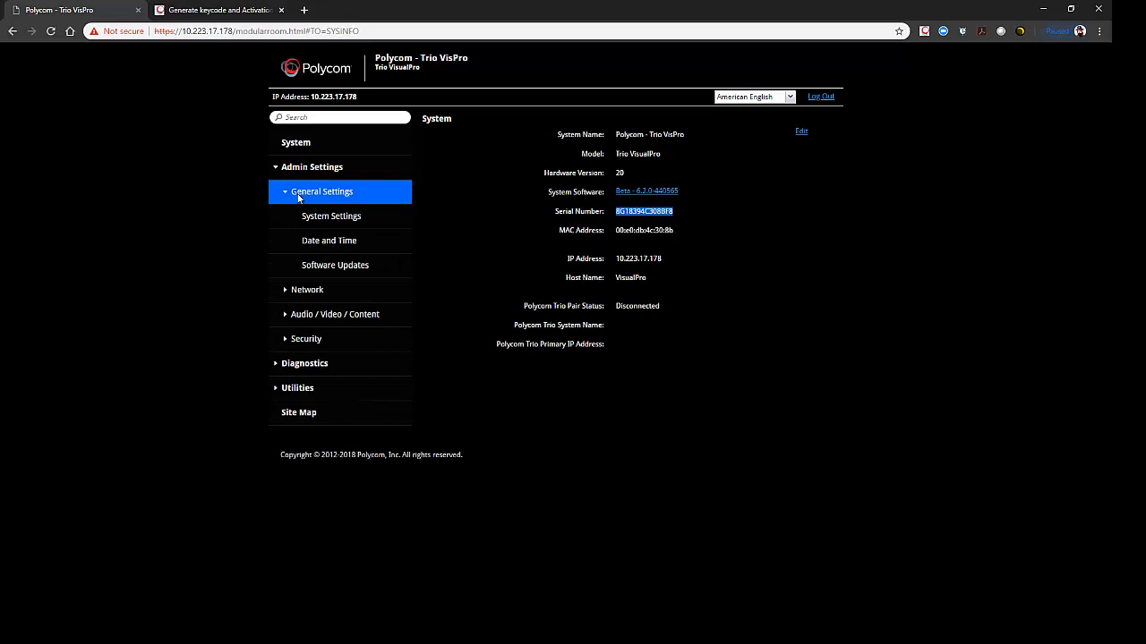
left_click(298, 291)
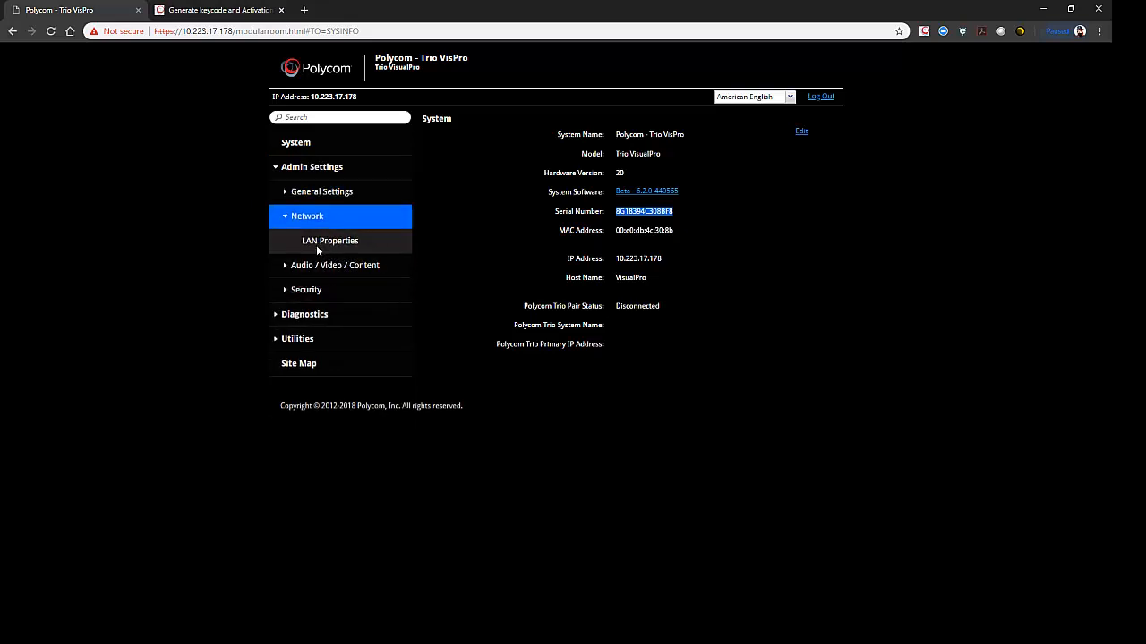
left_click(301, 293)
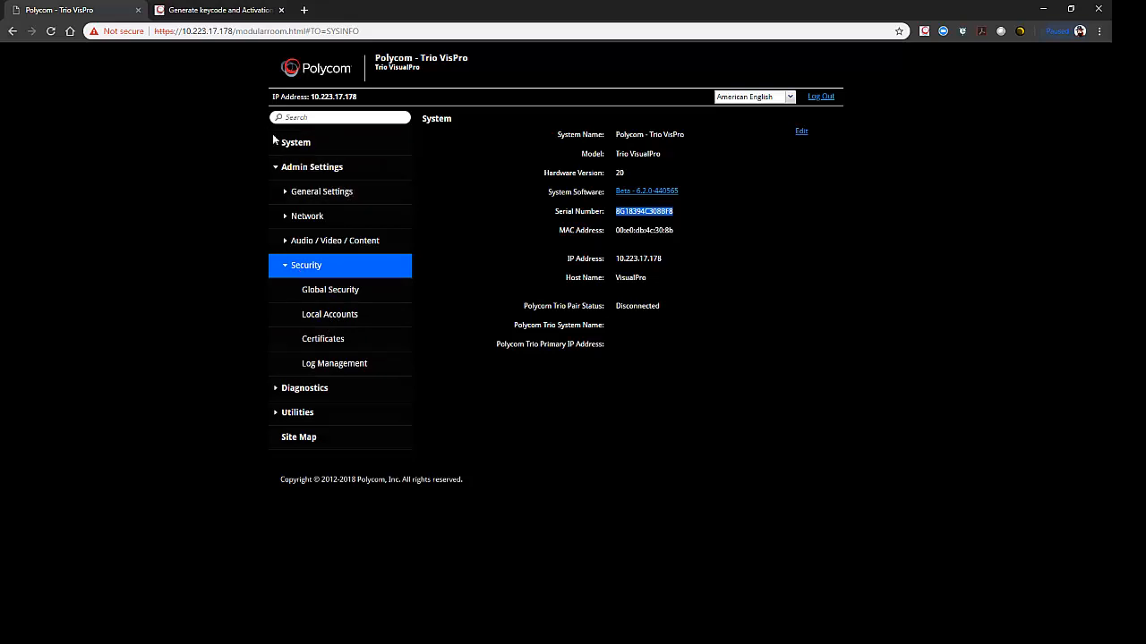
left_click(308, 193)
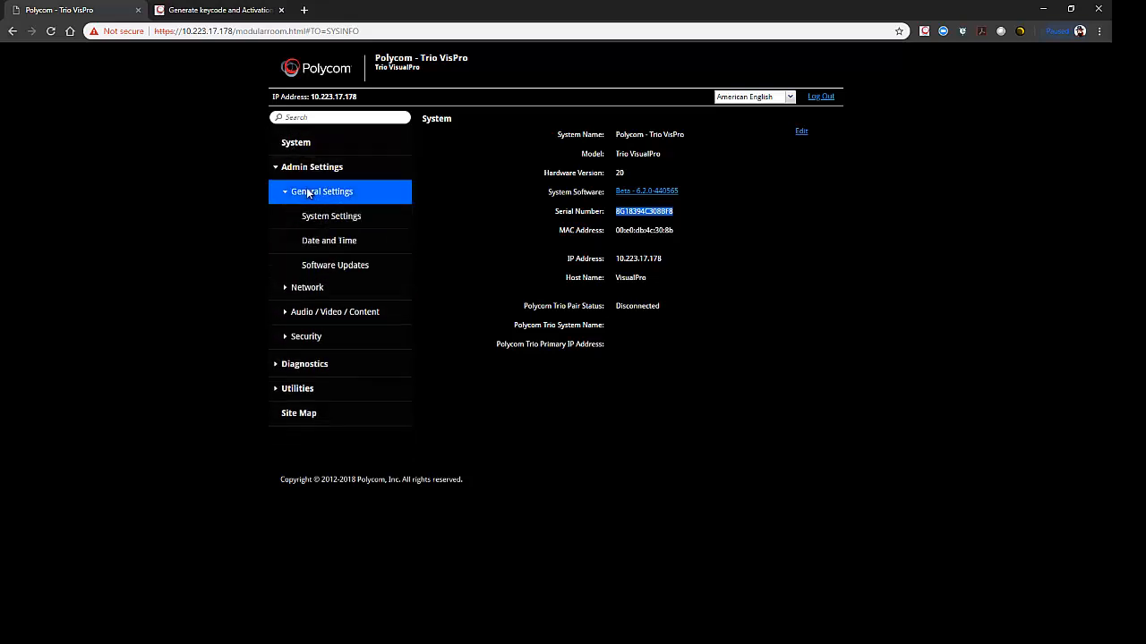
left_click(331, 268)
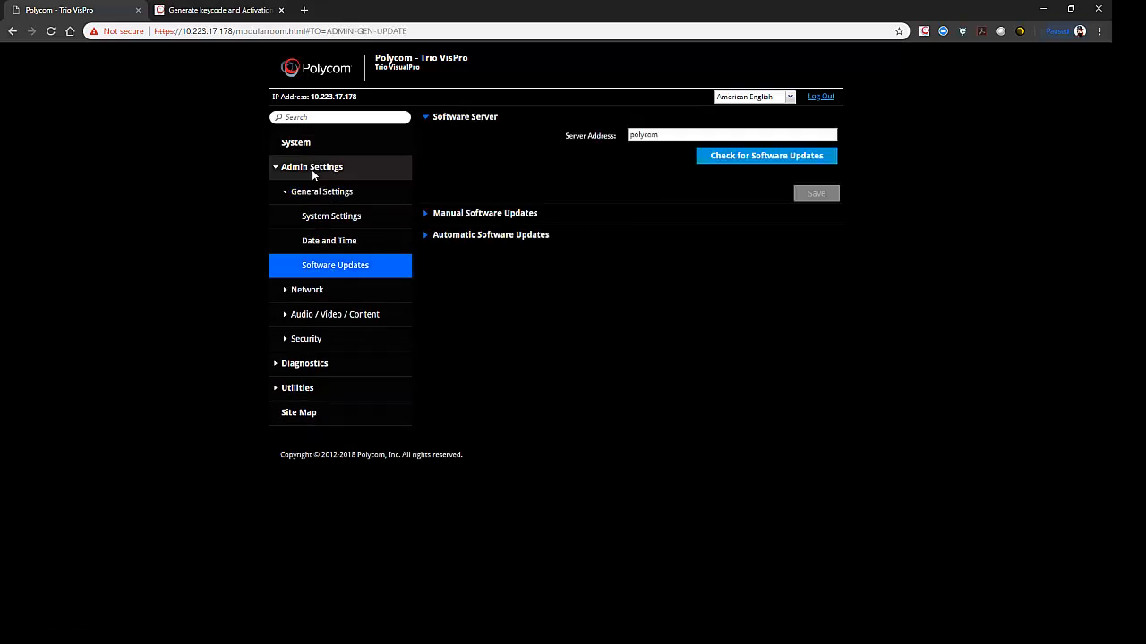
left_click(293, 143)
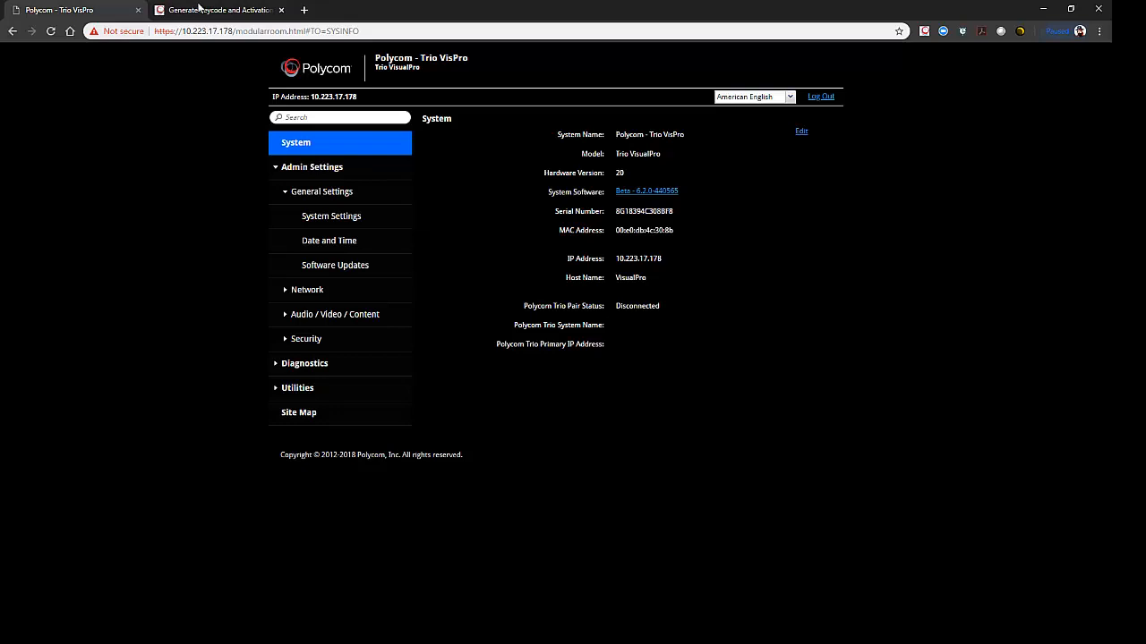
- Look up the Polycom Trio 8800 notes and current releases under Voice on the support site, and return to the VisualPro page
left_click(199, 9)
mouse_move(474, 115)
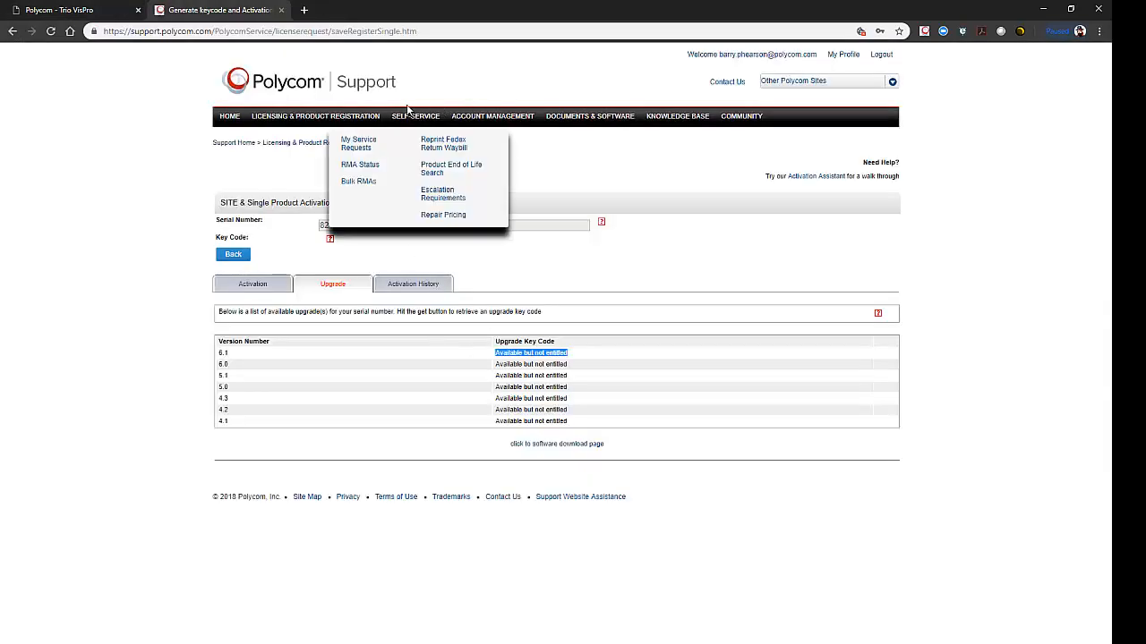
mouse_move(566, 121)
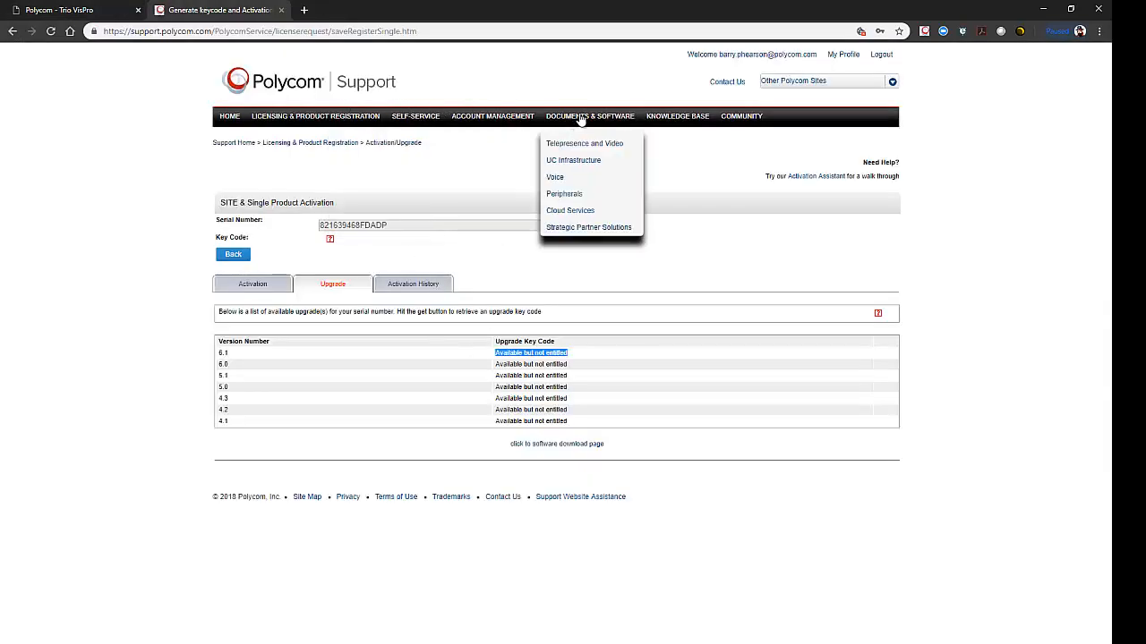
left_click(555, 180)
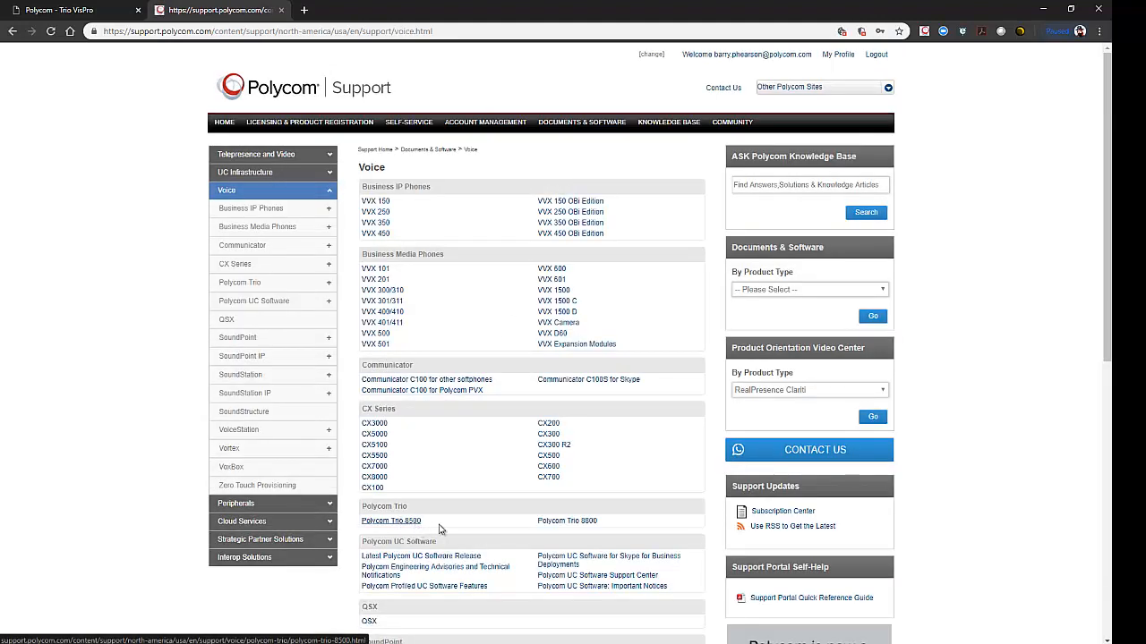
left_click(557, 525)
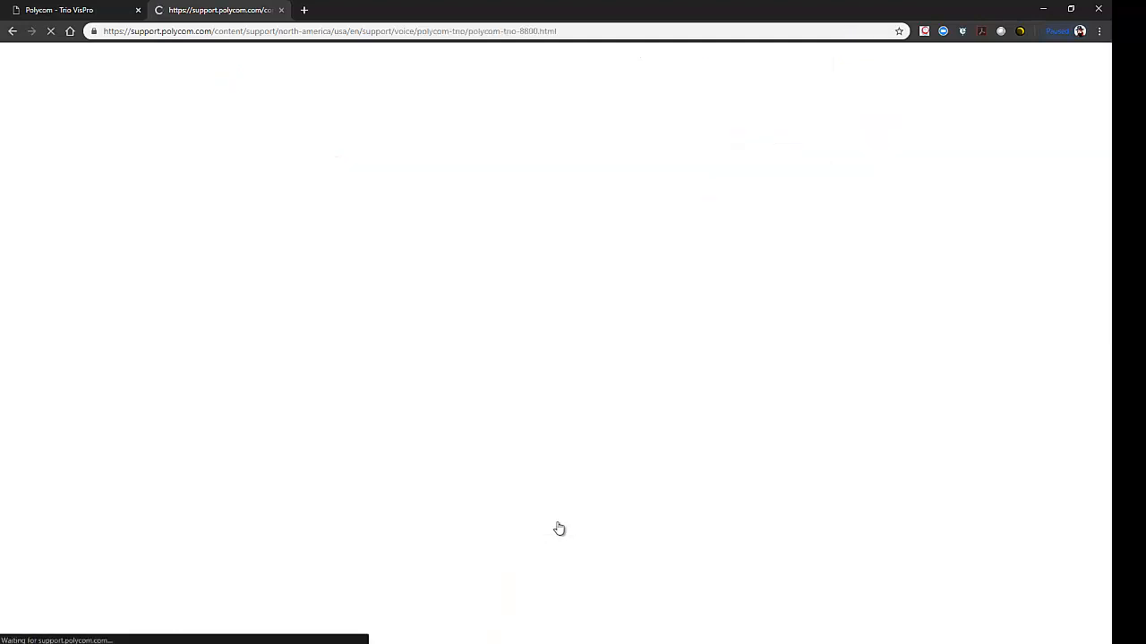
scroll(507, 459, "down", 2)
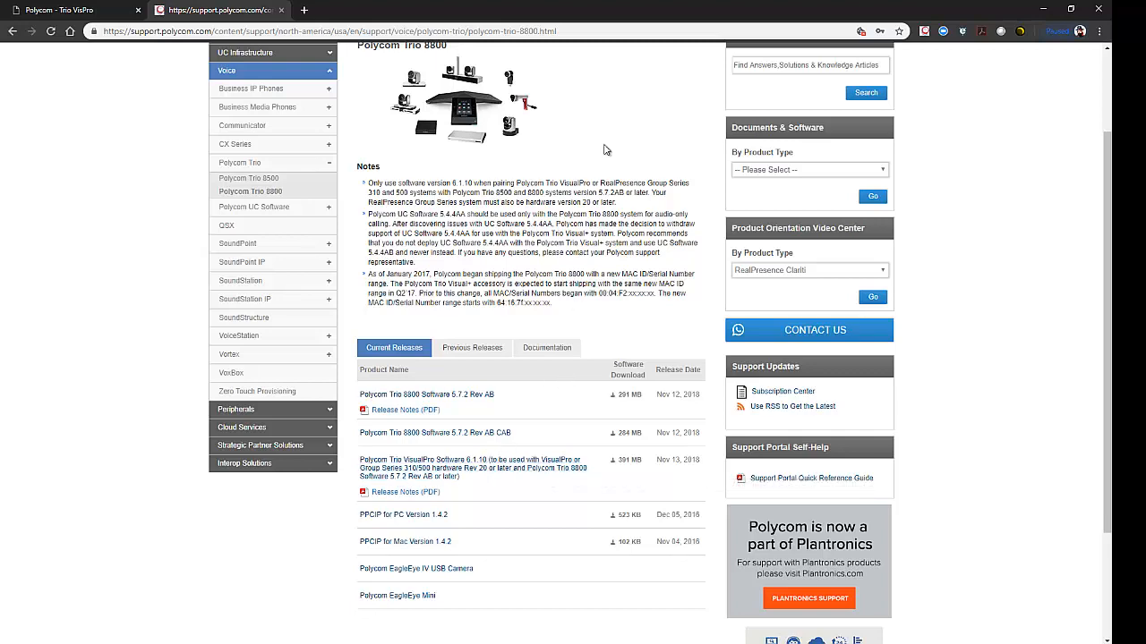
scroll(655, 99, "up", 2)
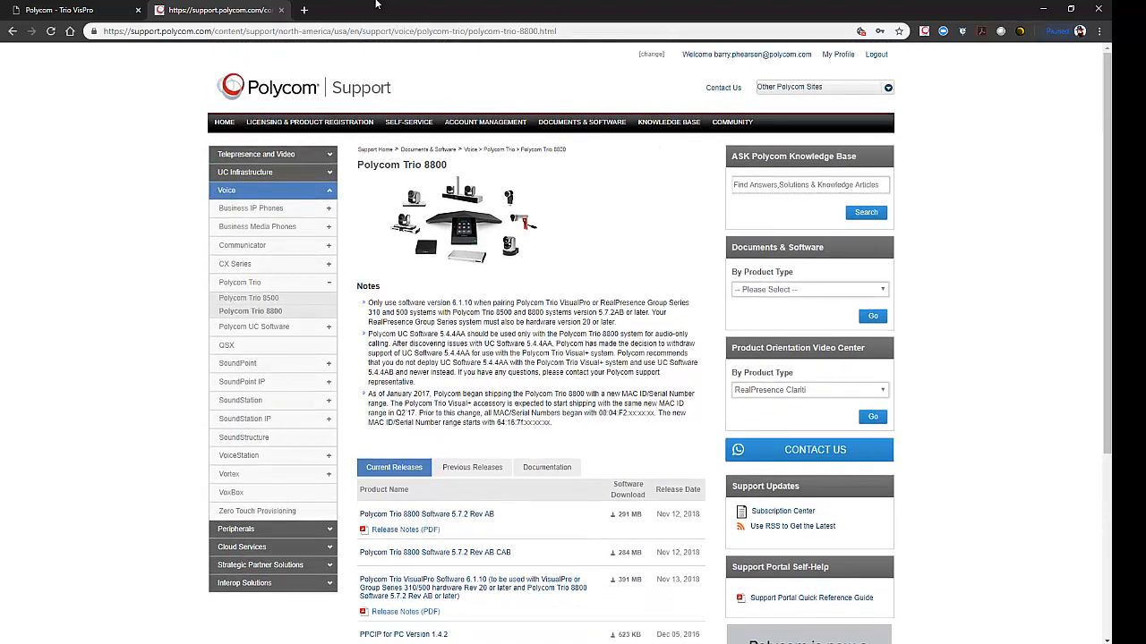
left_click(79, 9)
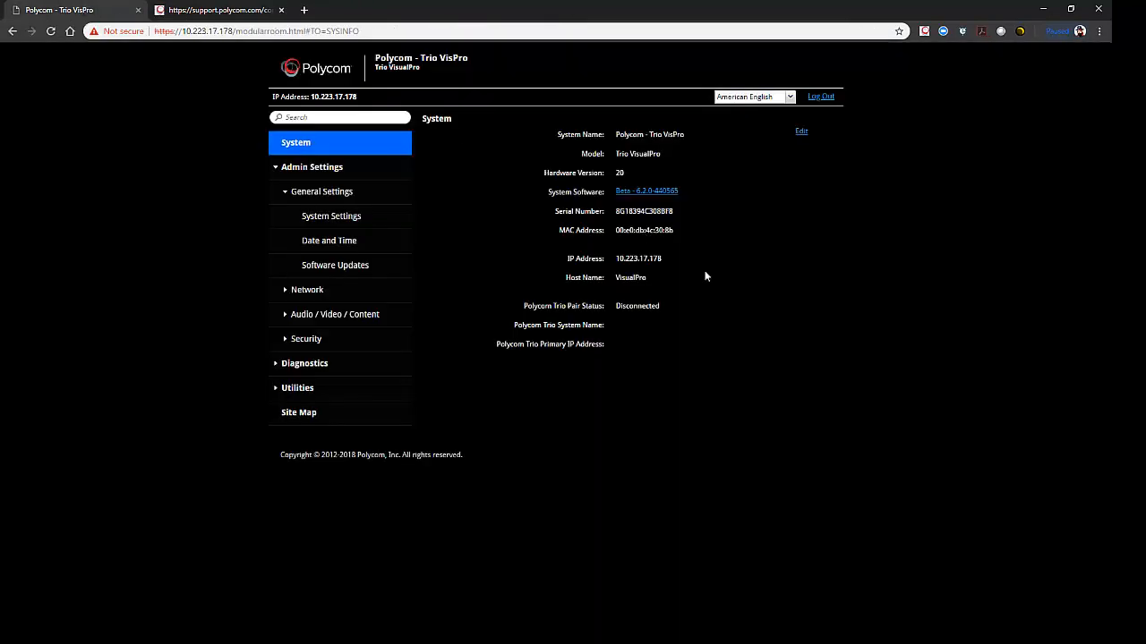